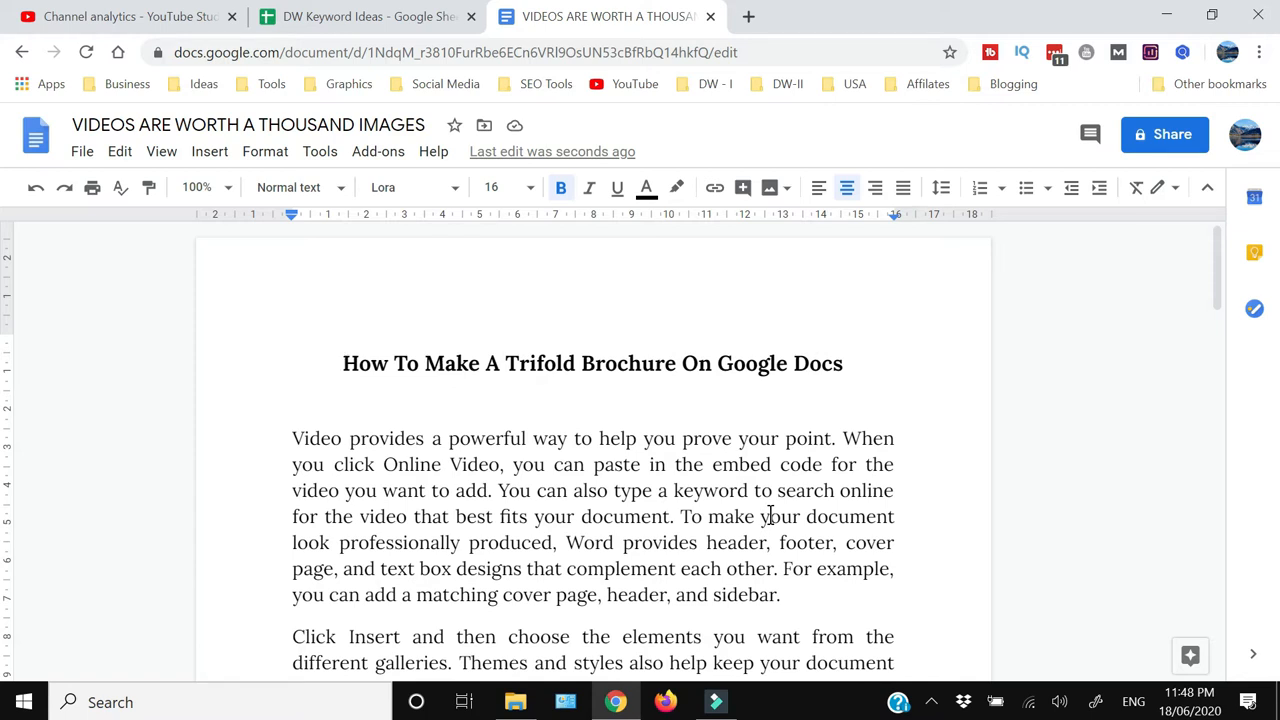
- Set the font size of all body paragraphs below the title to 10
scroll(689, 543, "down", 3)
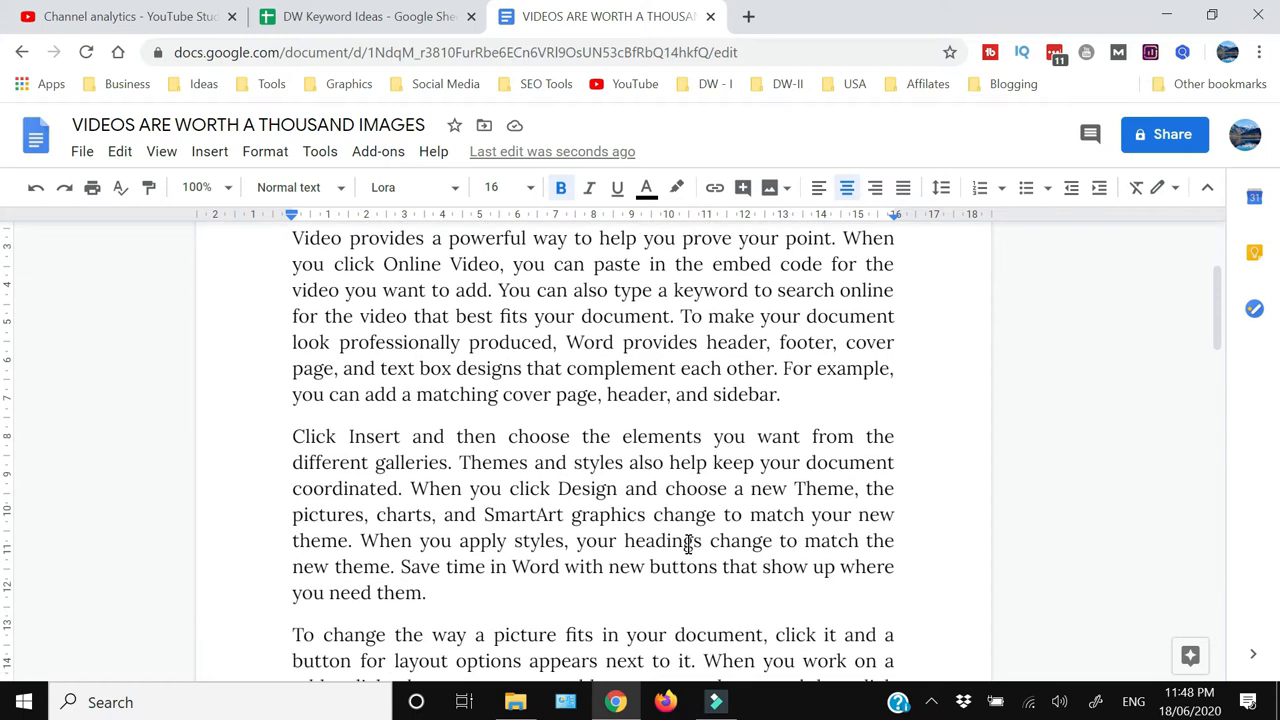
left_click(566, 368)
scroll(520, 445, "up", 3)
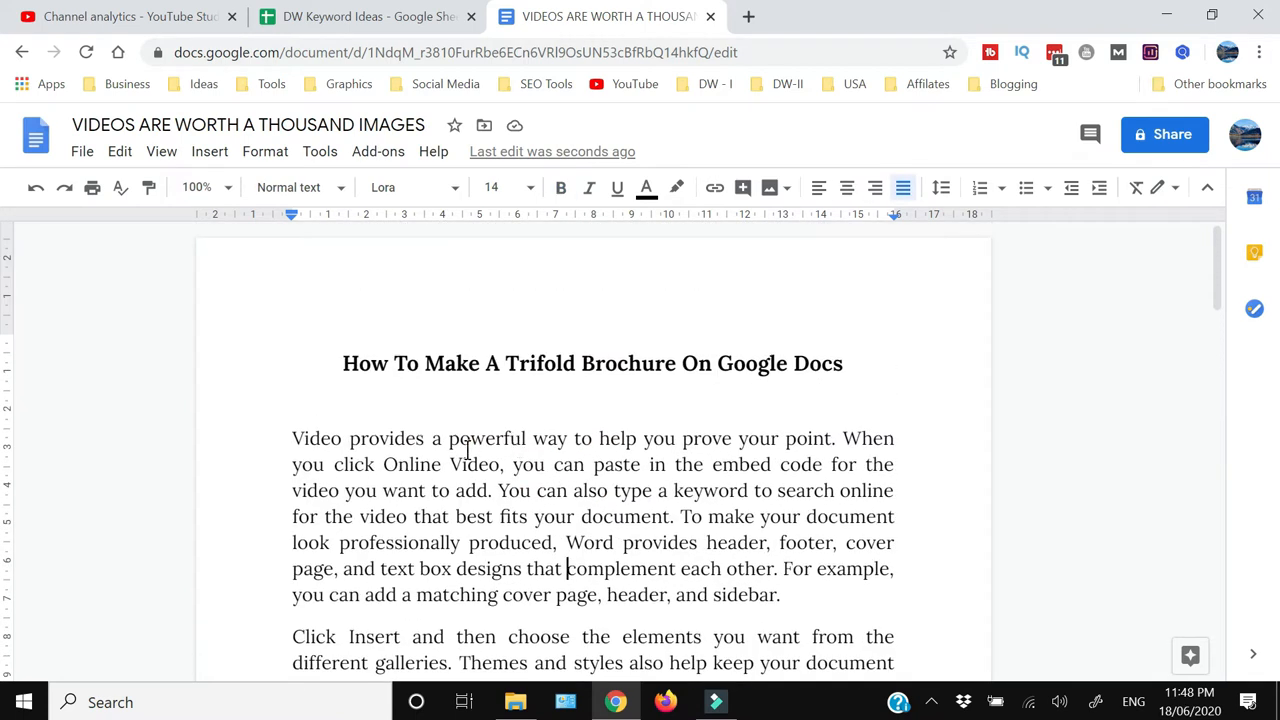
left_click_drag(460, 440, 521, 465)
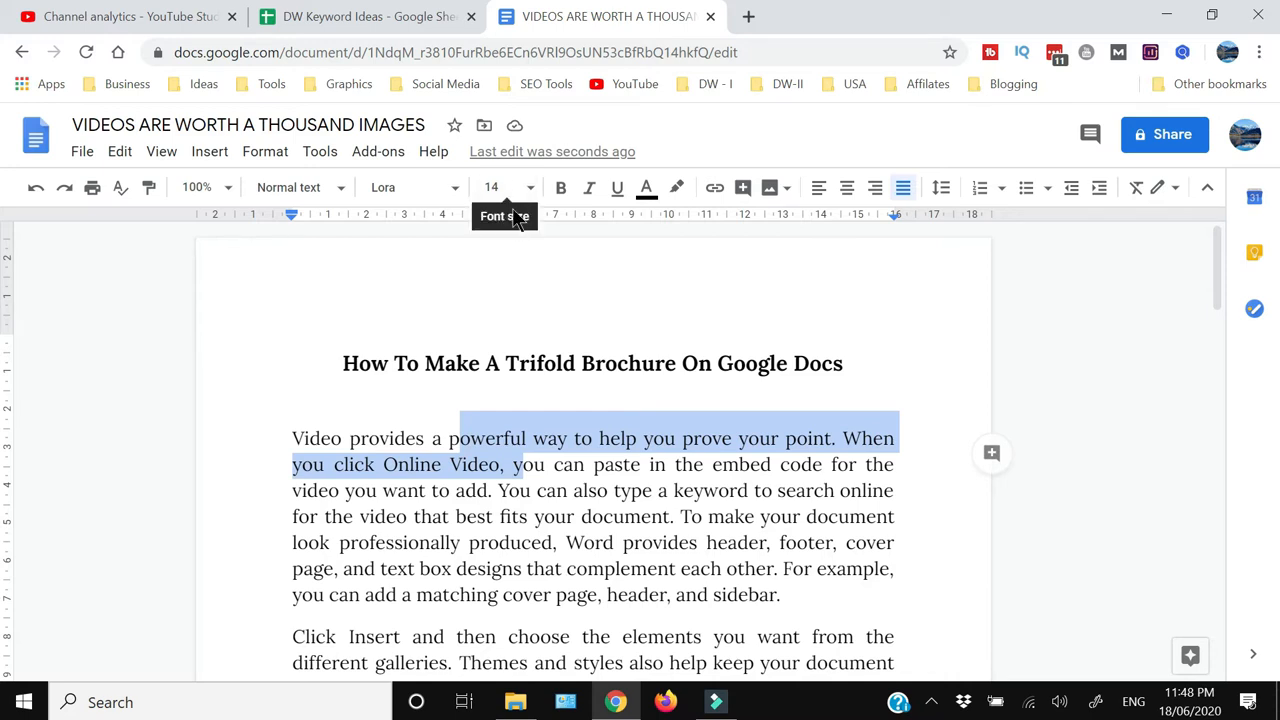
scroll(586, 443, "down", 10)
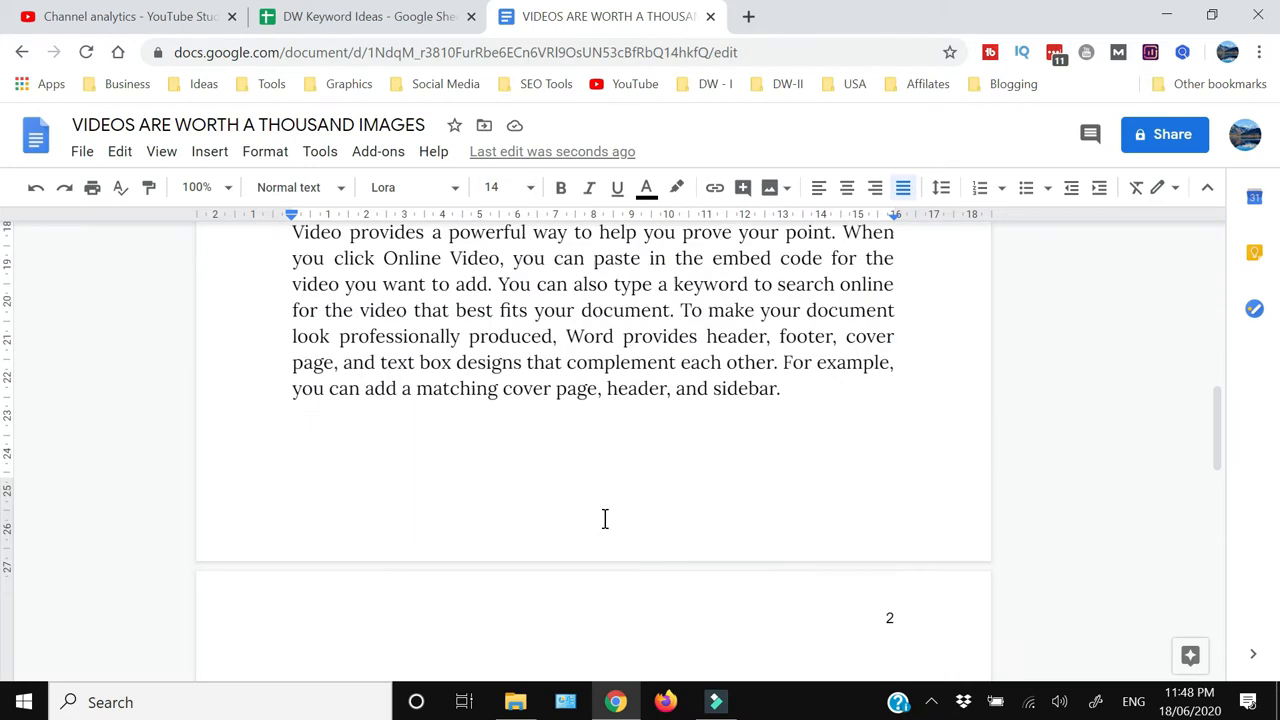
scroll(604, 518, "down", 5)
left_click_drag(405, 576, 279, 385)
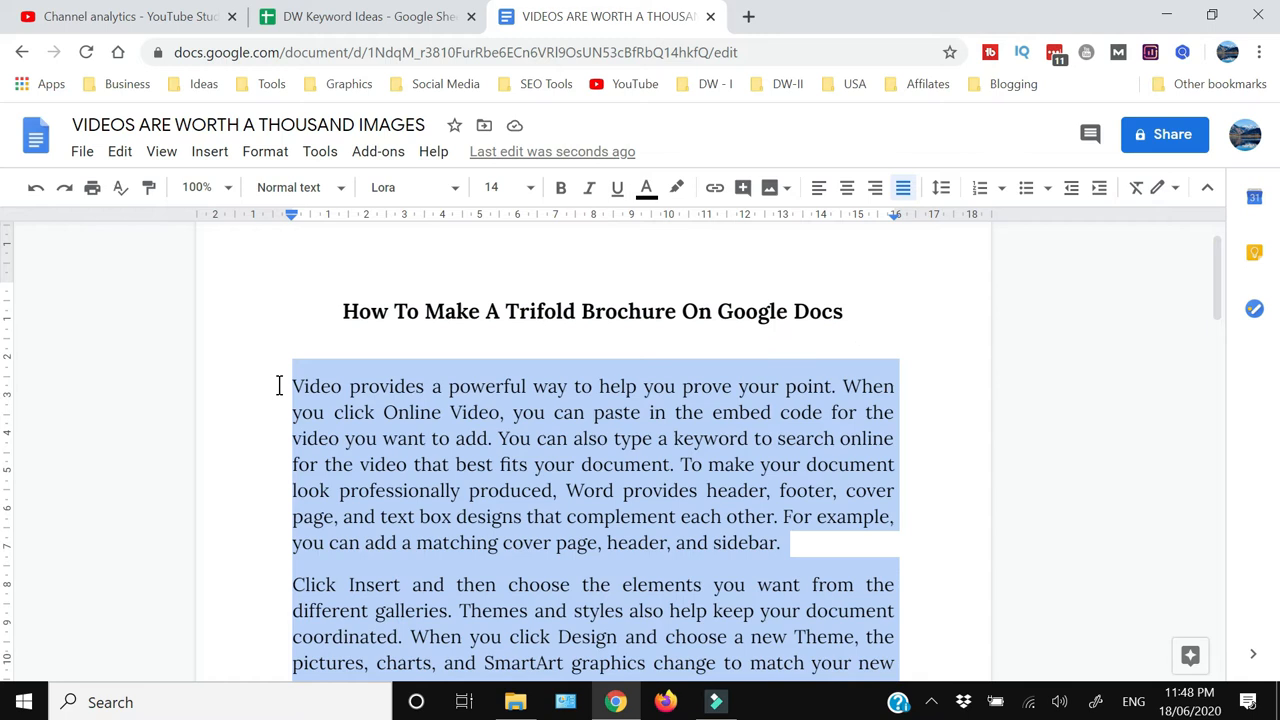
left_click(530, 188)
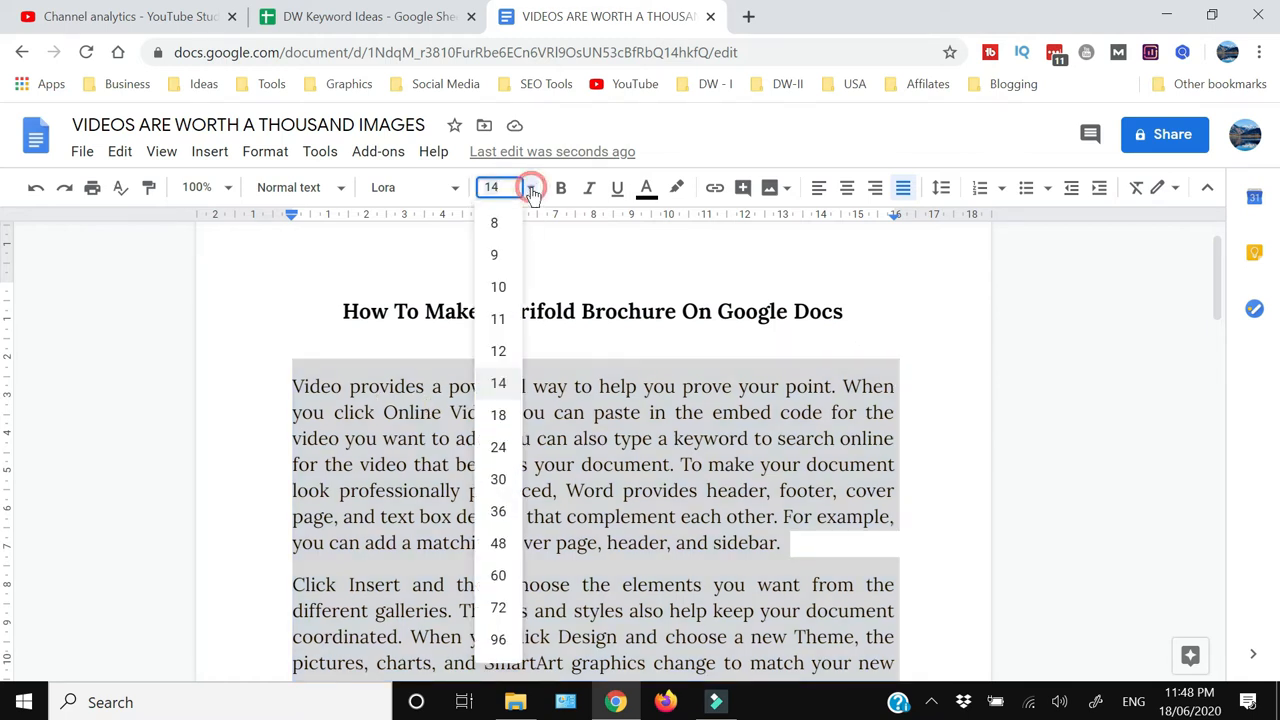
left_click(500, 287)
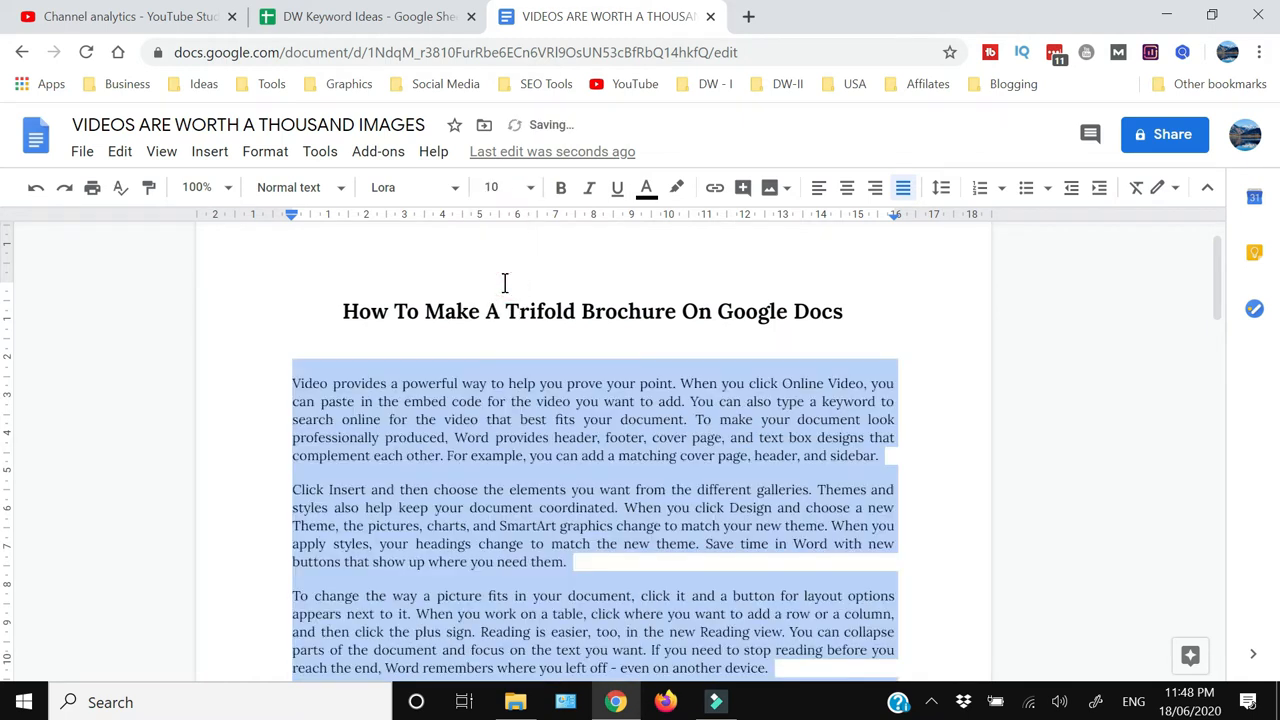
left_click(561, 402)
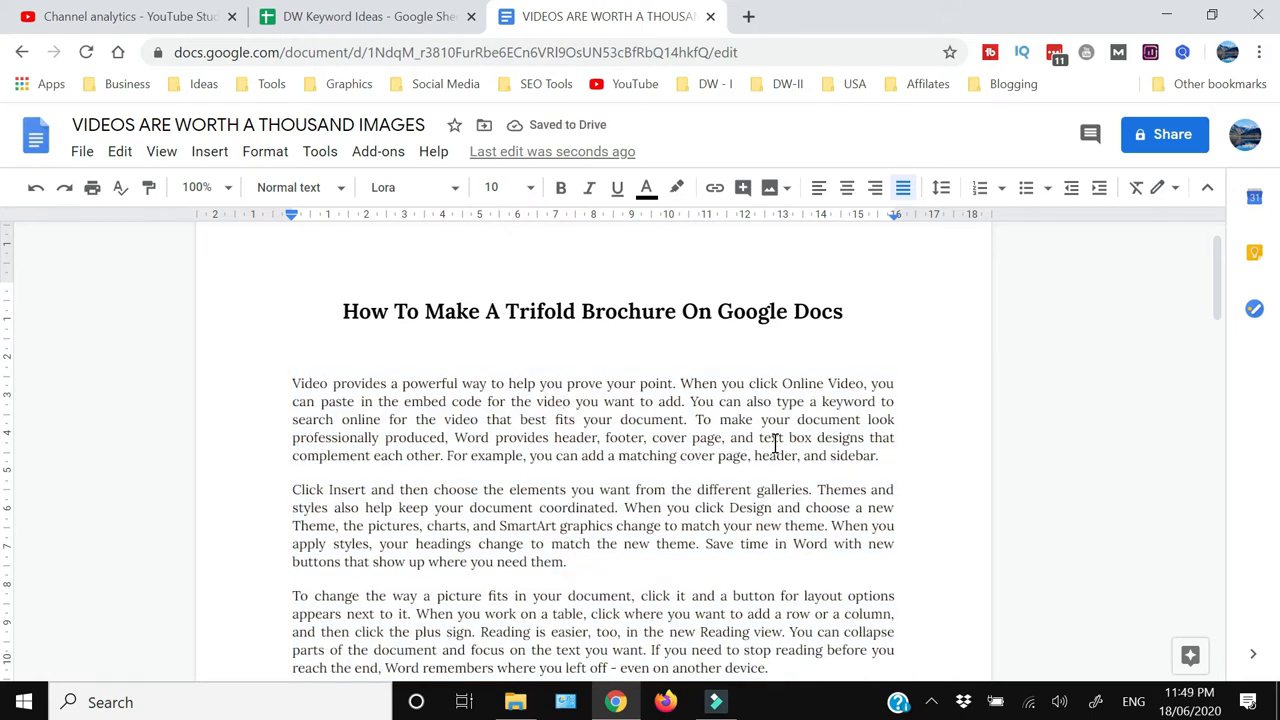
- Set the top, bottom, left and right page margins of the body text section to 1 cm
scroll(771, 443, "down", 1)
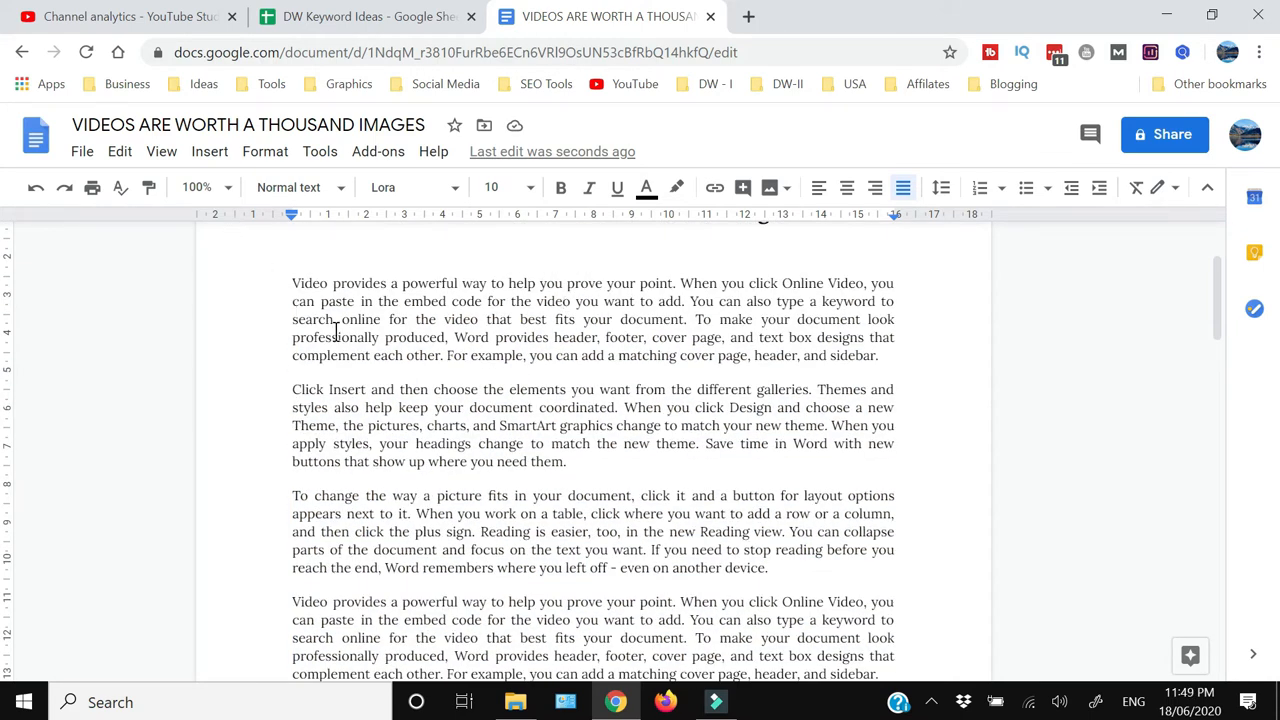
left_click(275, 265)
left_click(84, 155)
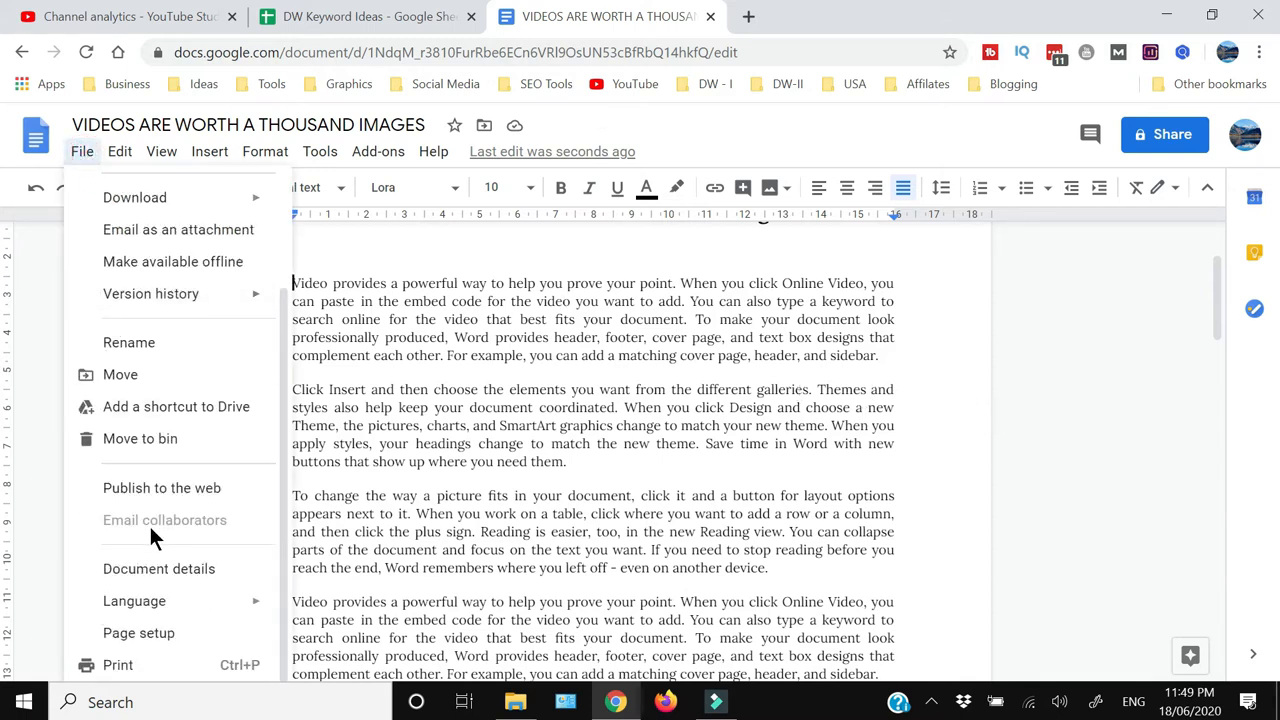
left_click(152, 632)
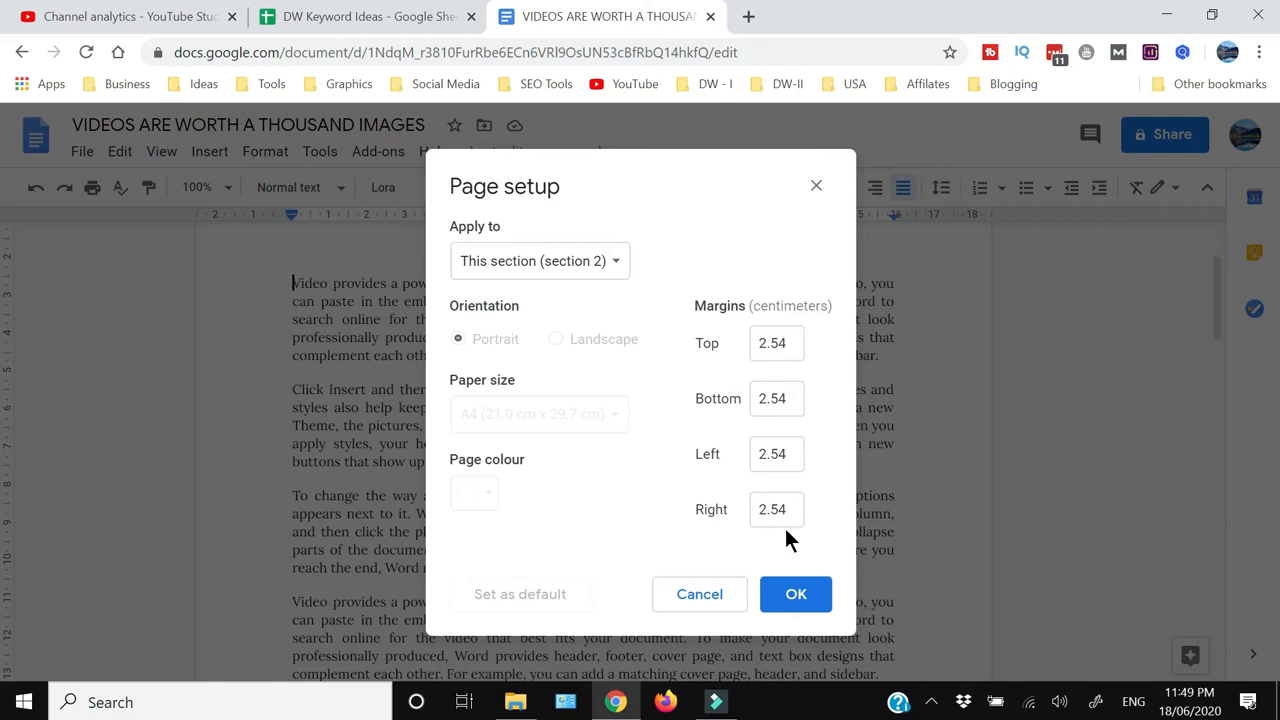
left_click_drag(788, 344, 703, 337)
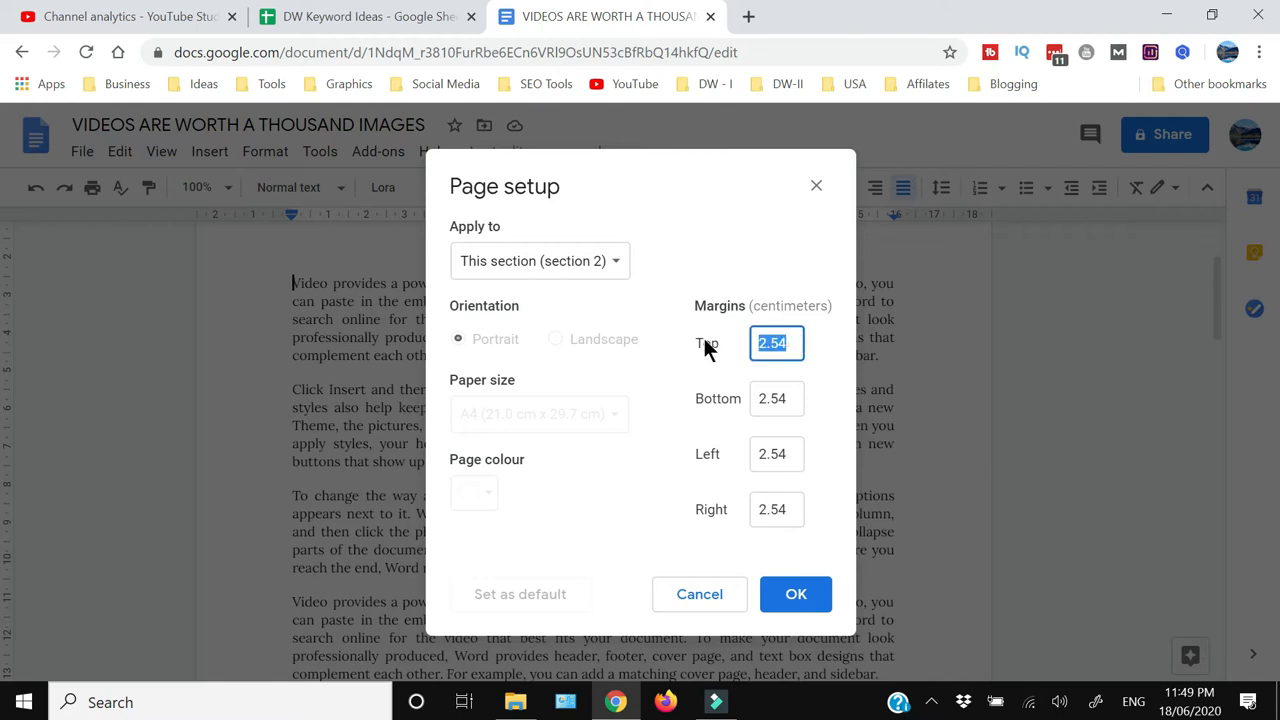
type("1")
left_click_drag(784, 343, 741, 343)
left_click_drag(787, 400, 750, 397)
type("1")
left_click_drag(788, 455, 728, 456)
type("1")
left_click_drag(788, 510, 760, 508)
type("1")
left_click(792, 588)
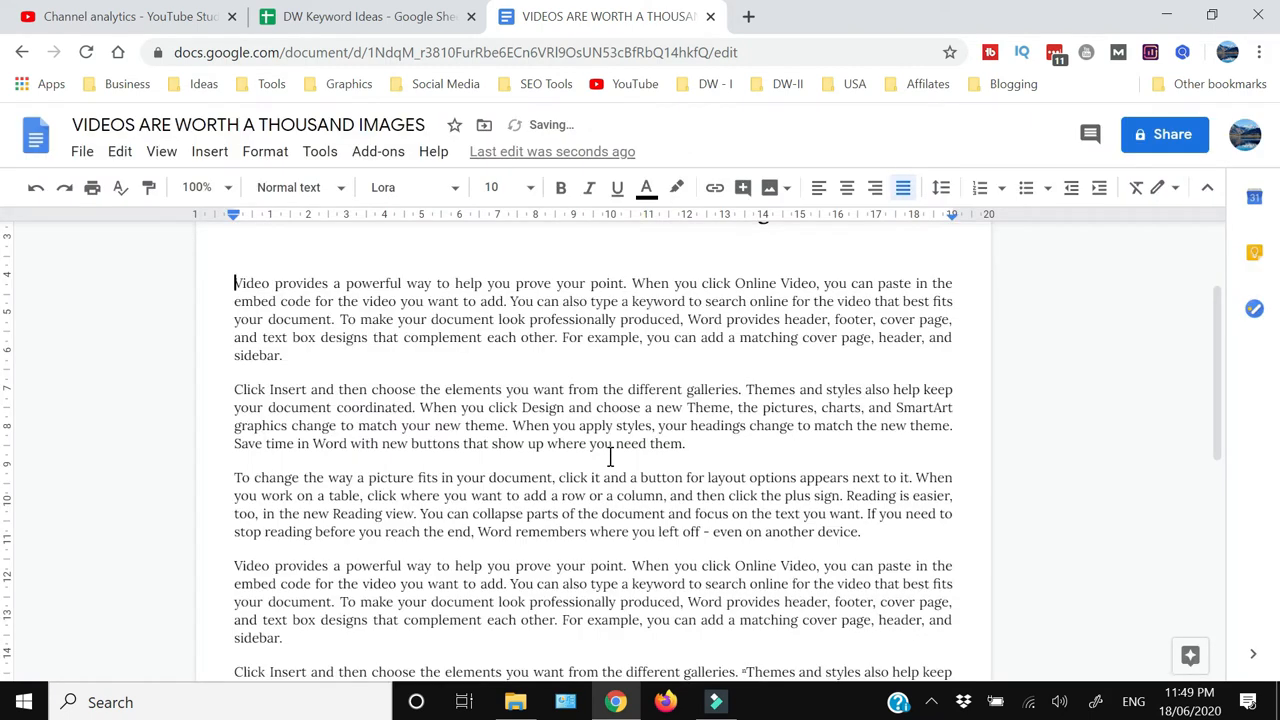
- Examine the page layout throughout the document and check its print preview without printing
scroll(610, 456, "up", 2)
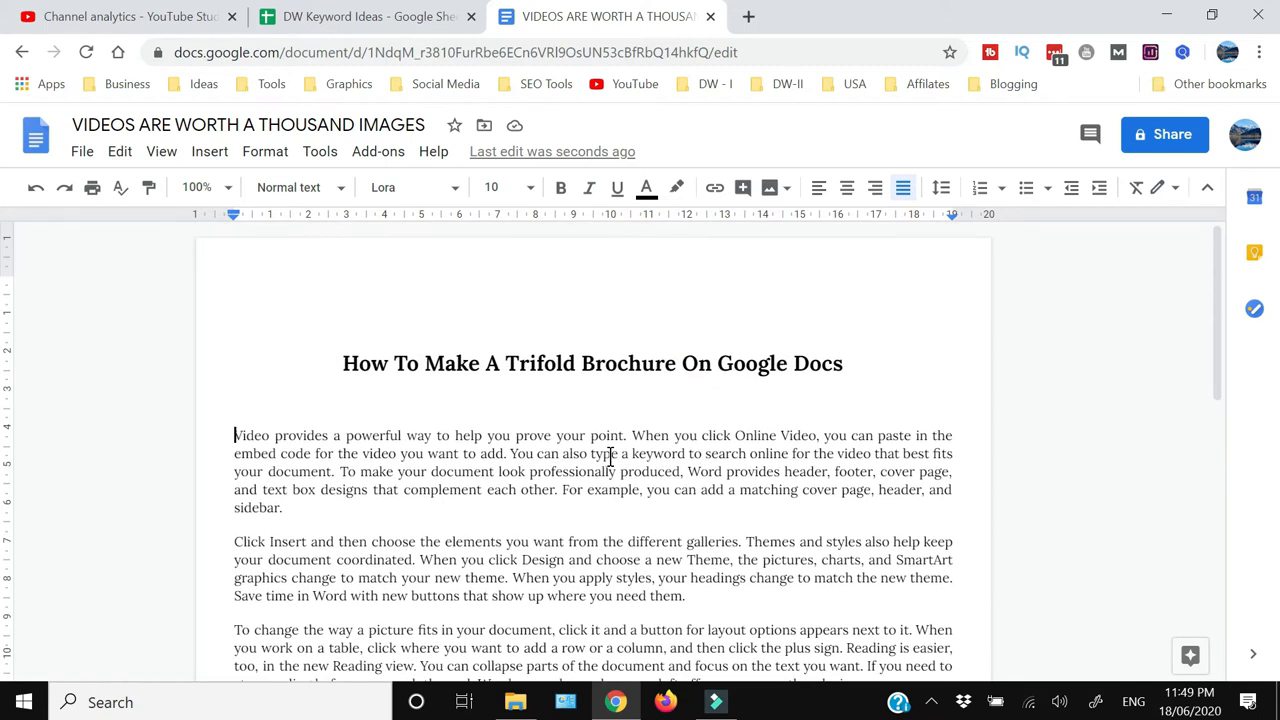
scroll(615, 431, "down", 5)
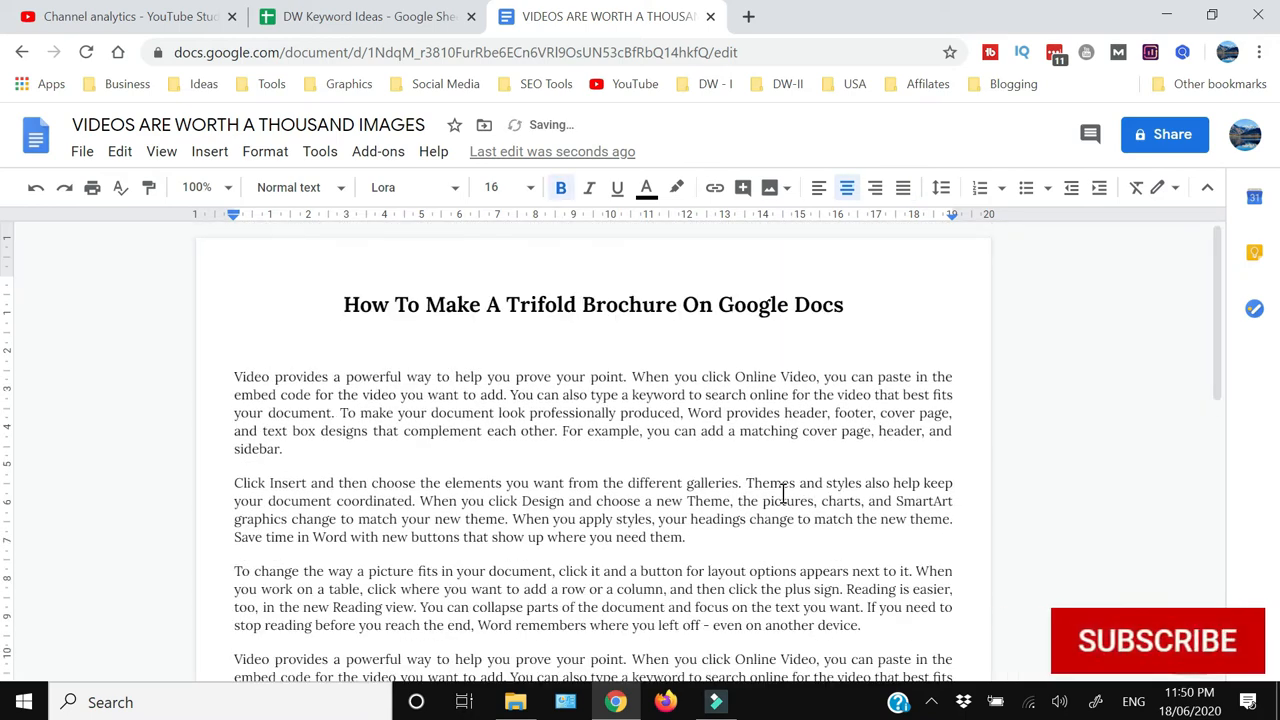
scroll(783, 490, "down", 1)
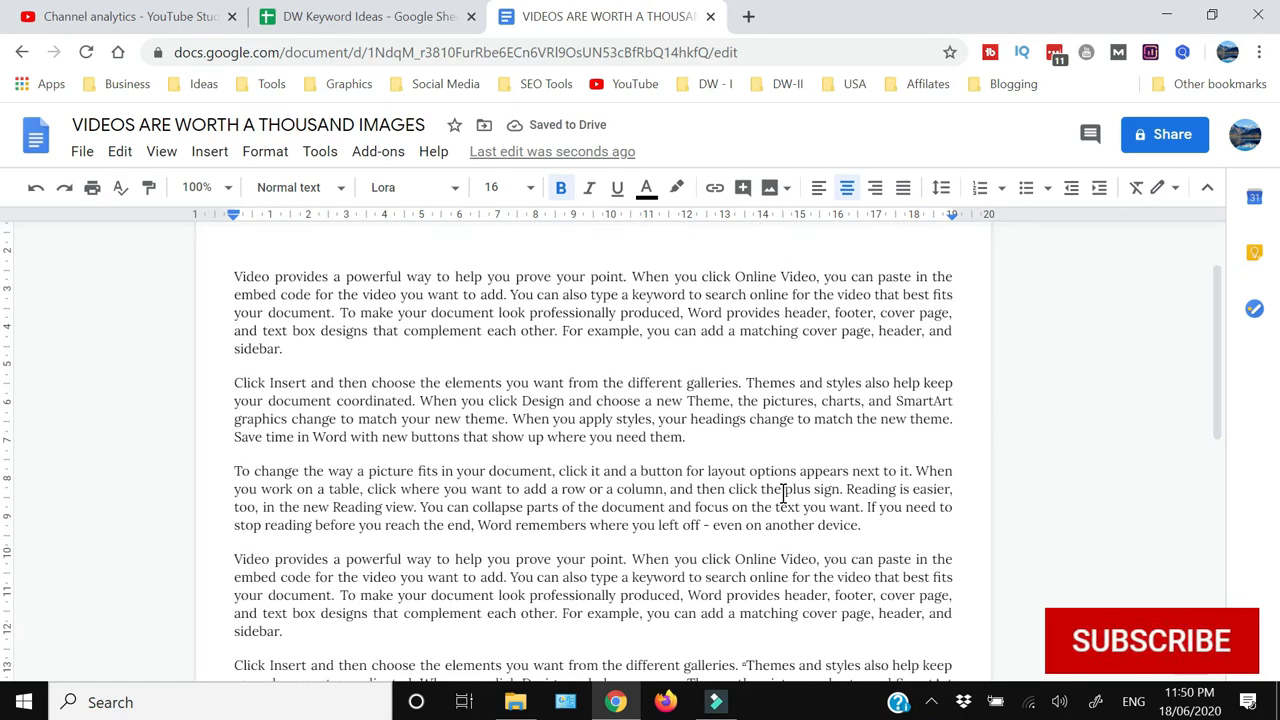
scroll(783, 490, "down", 4)
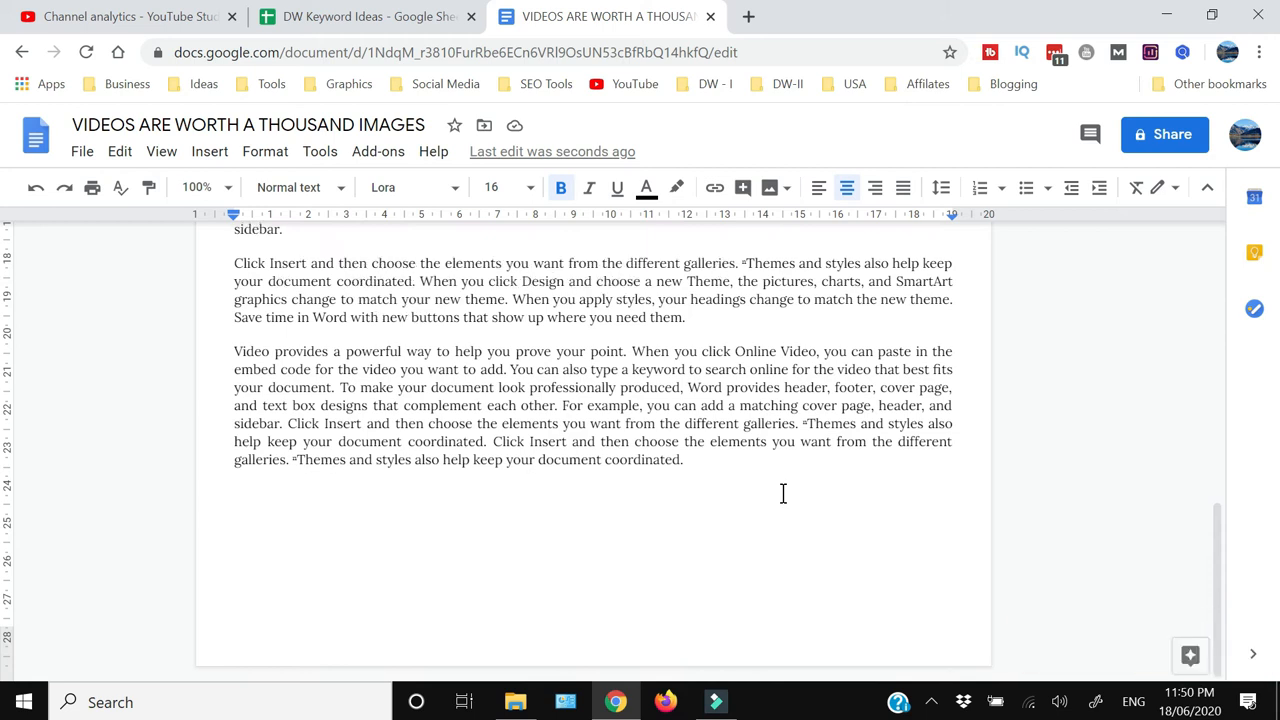
scroll(783, 493, "up", 5)
scroll(830, 402, "up", 2)
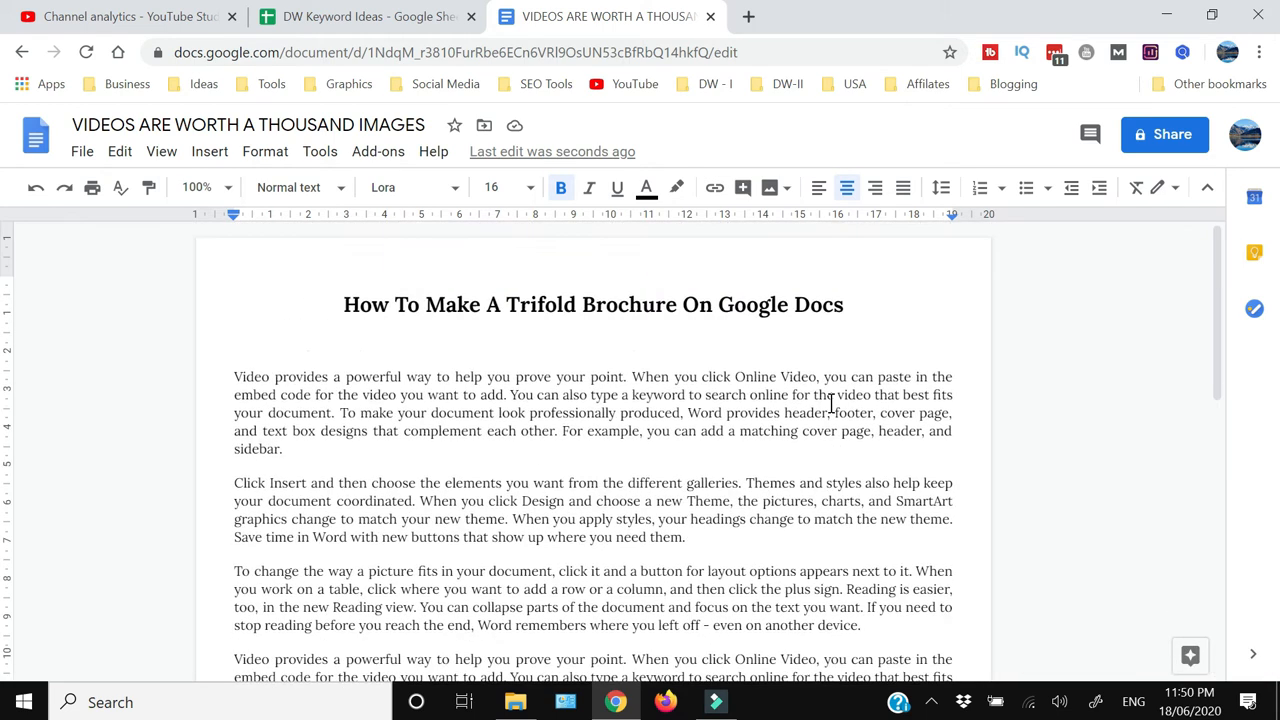
key("ctrl+p")
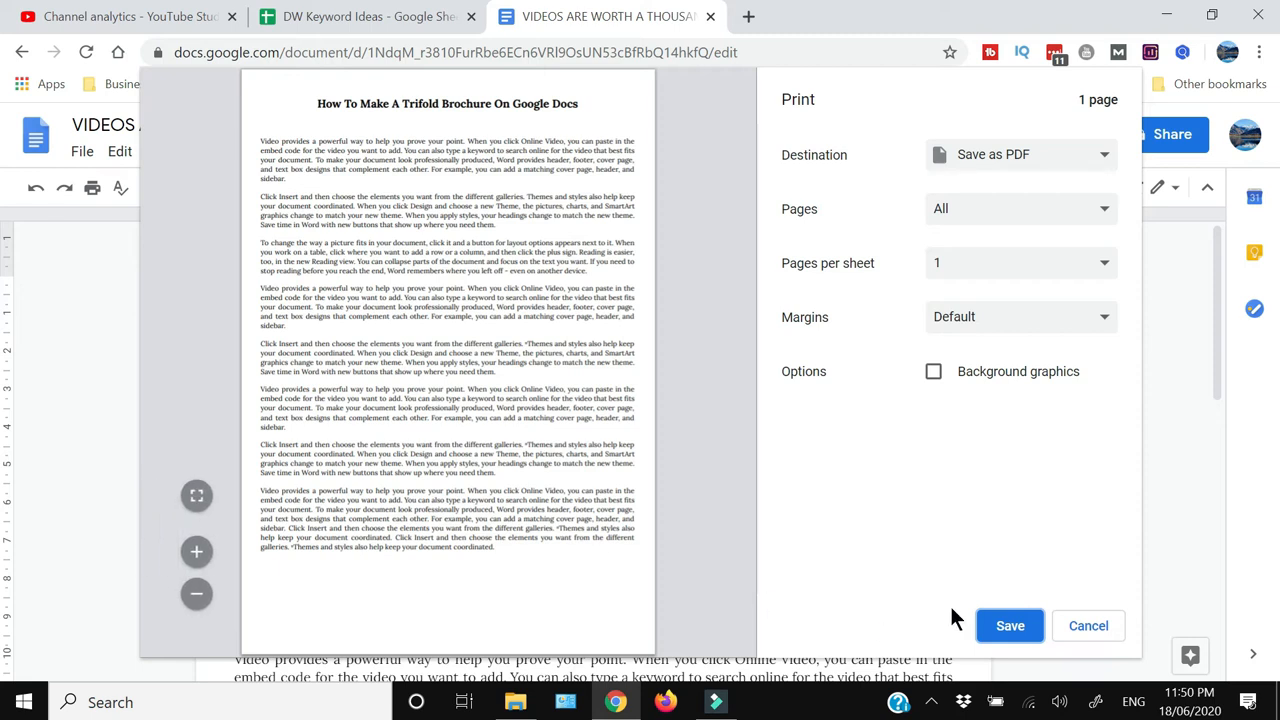
left_click(1088, 626)
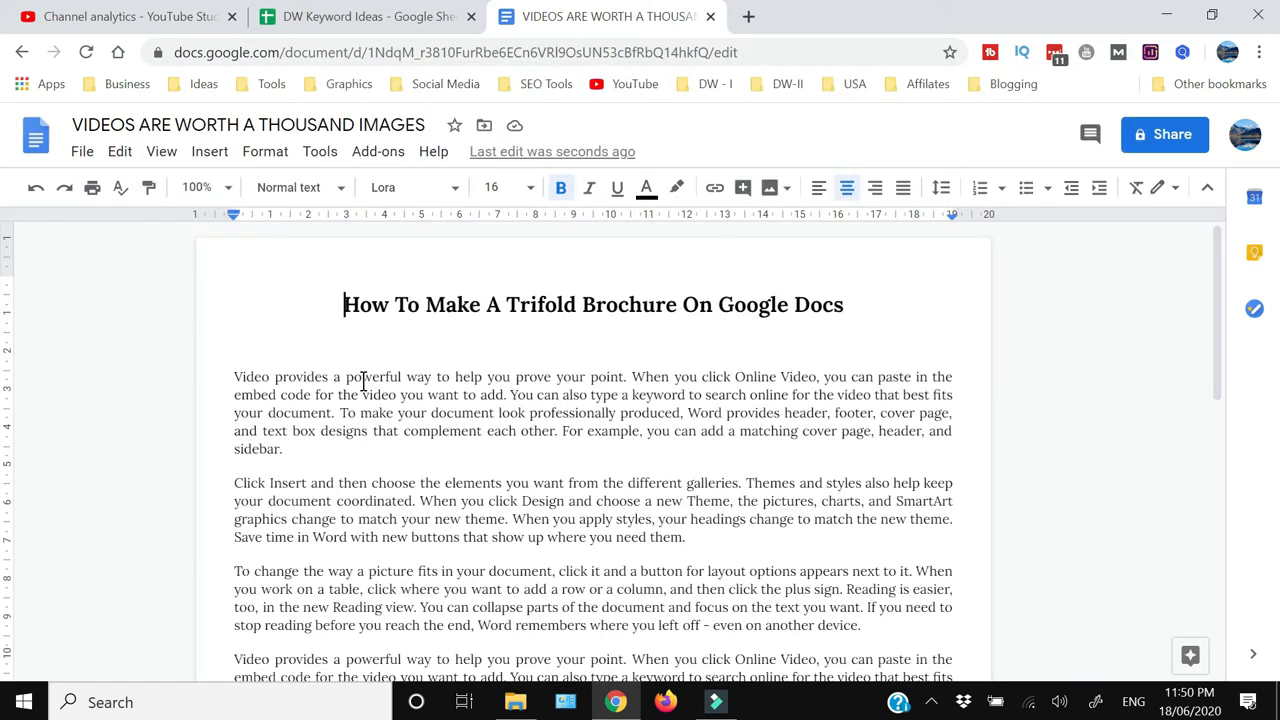
- Try to lay out the title section in three columns
left_click(262, 152)
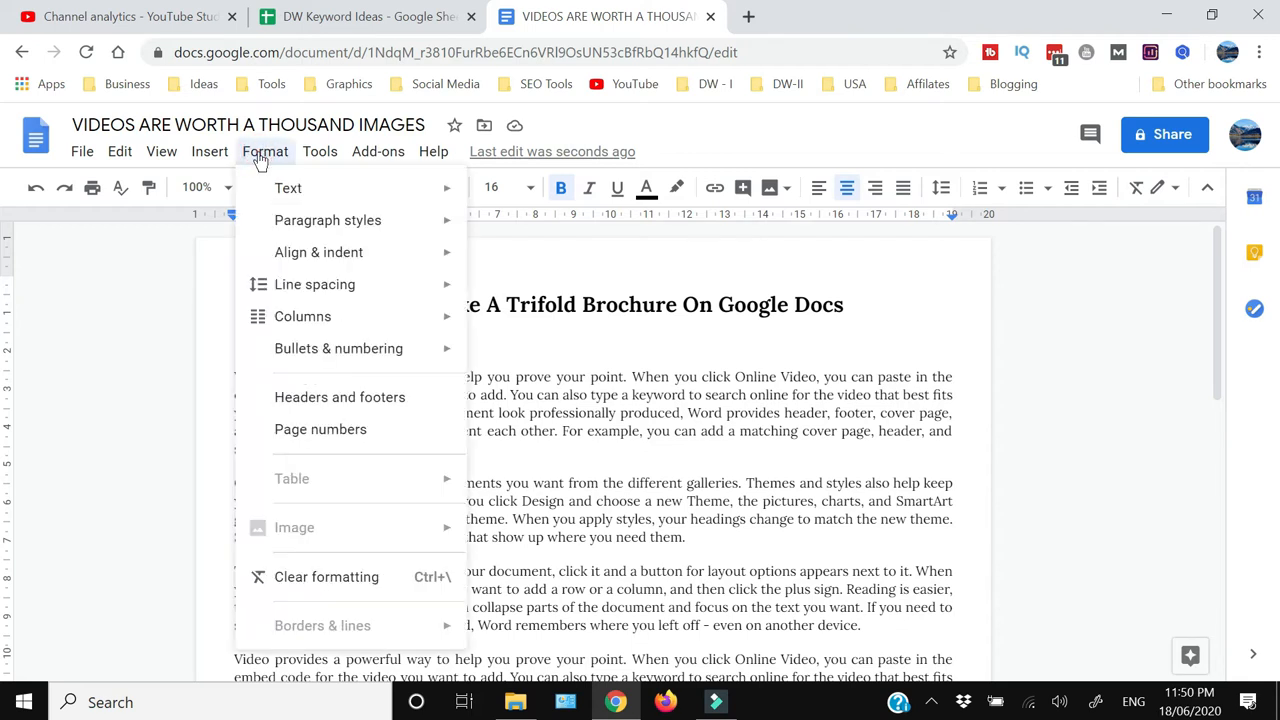
mouse_move(284, 326)
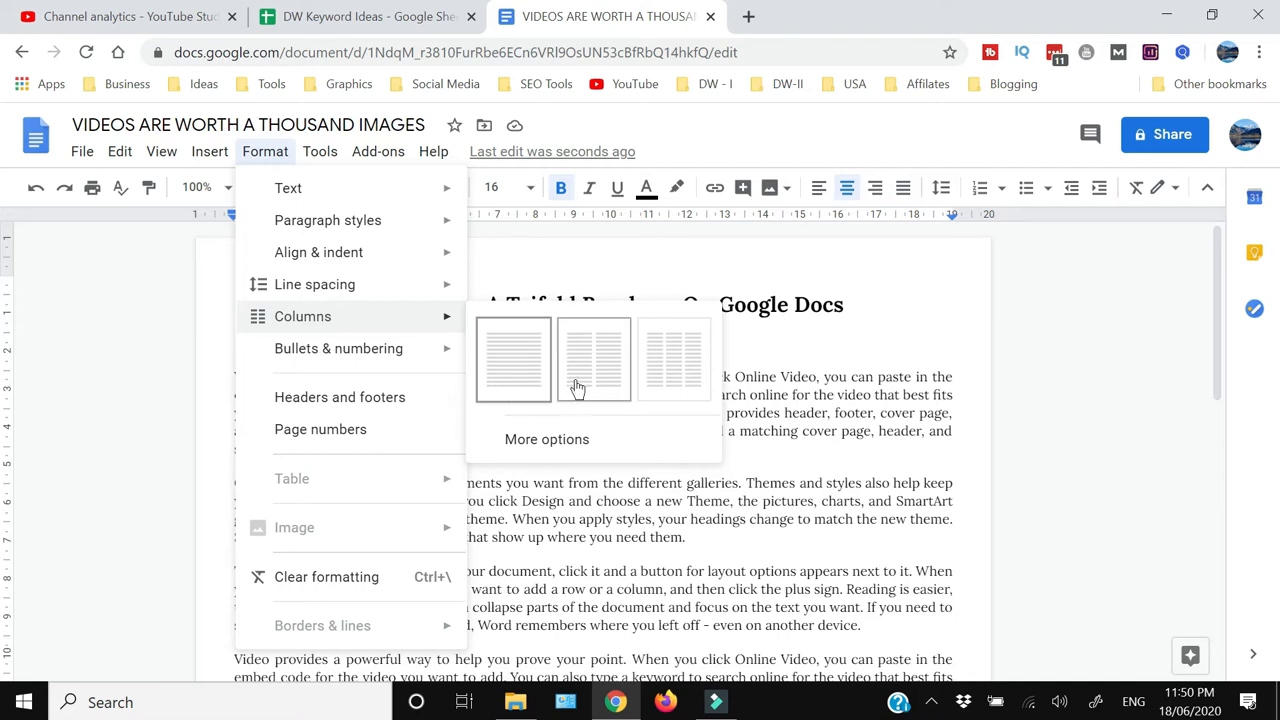
left_click(676, 364)
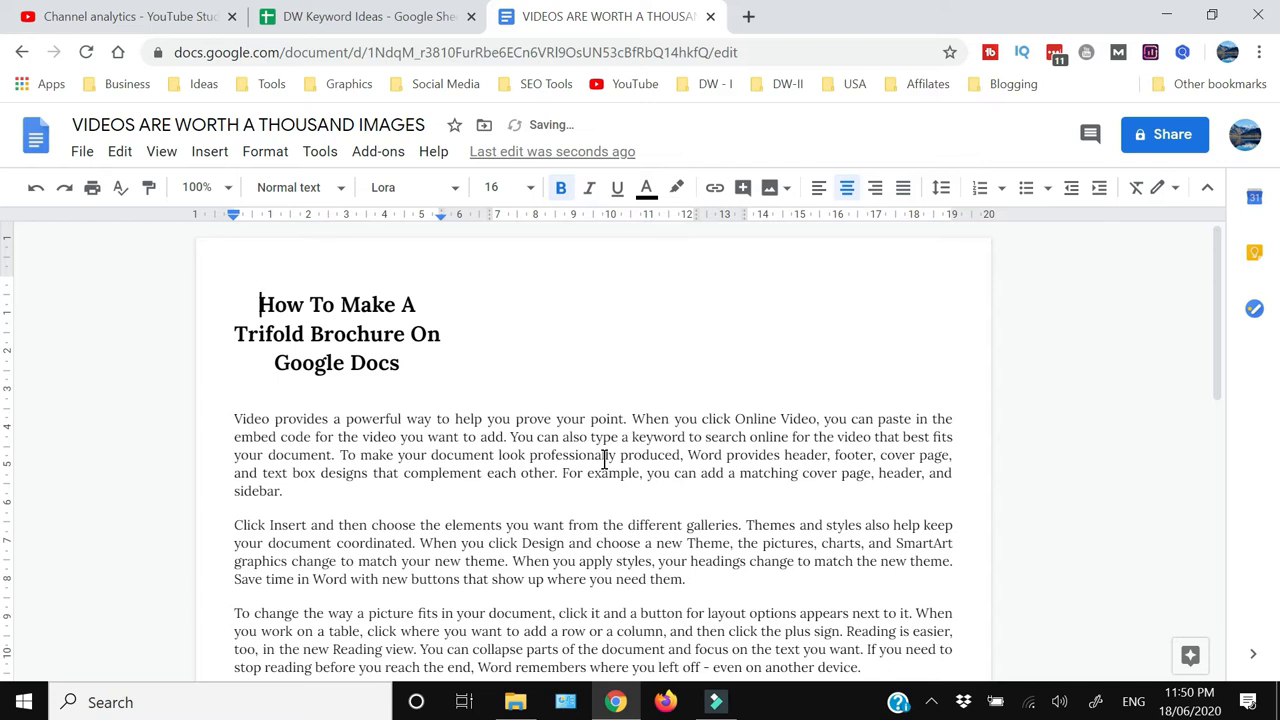
key("ctrl+z")
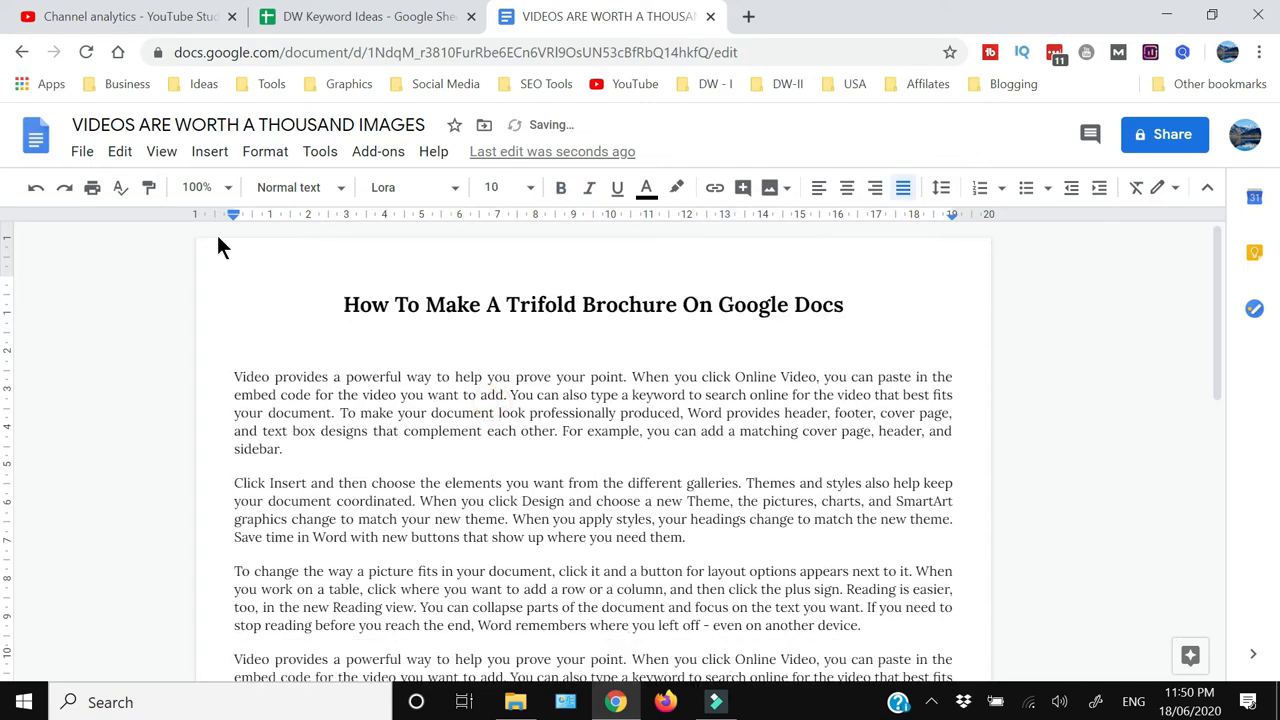
- Lay out the body text below the title in three columns and check how the text flows
left_click(265, 151)
left_click(302, 326)
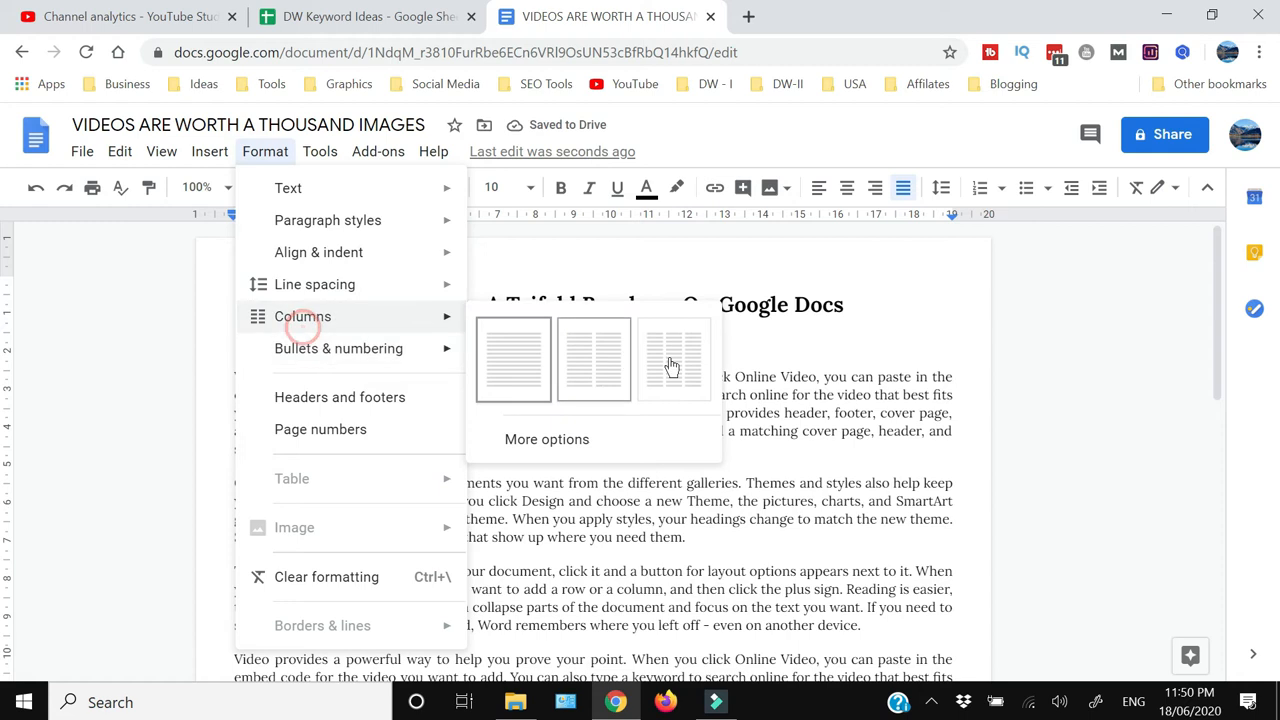
left_click(672, 362)
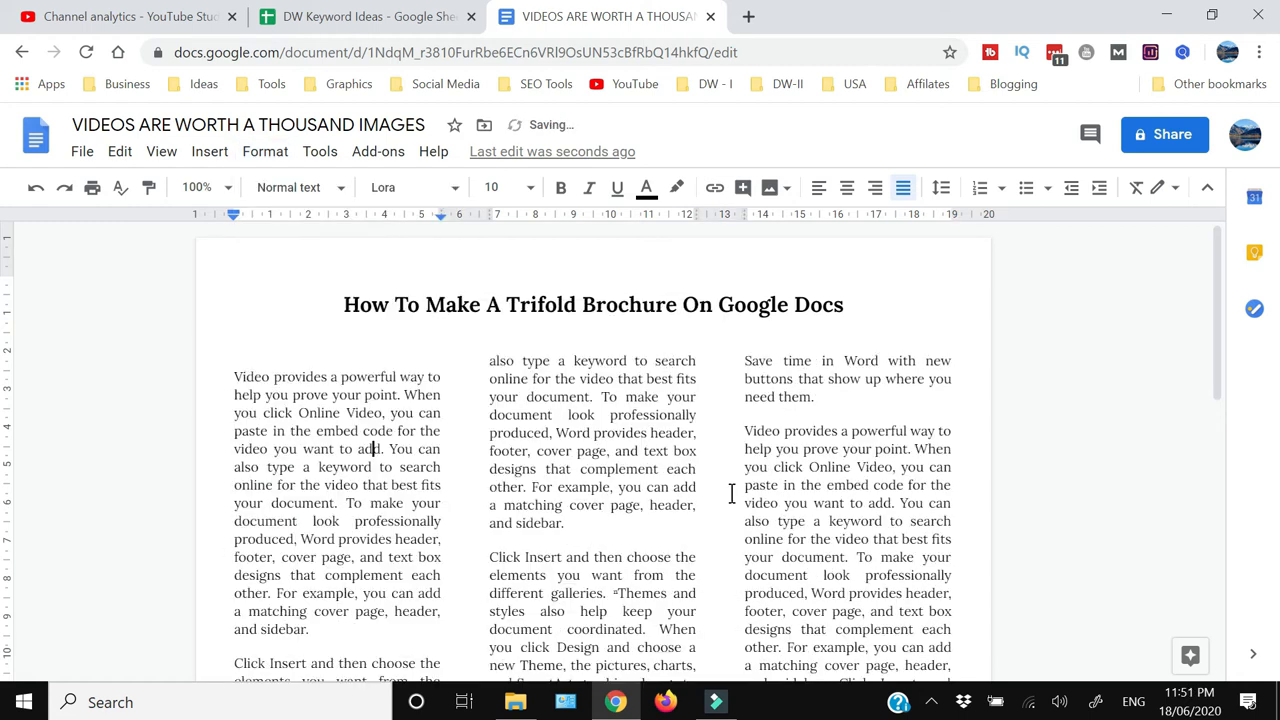
scroll(731, 494, "down", 1)
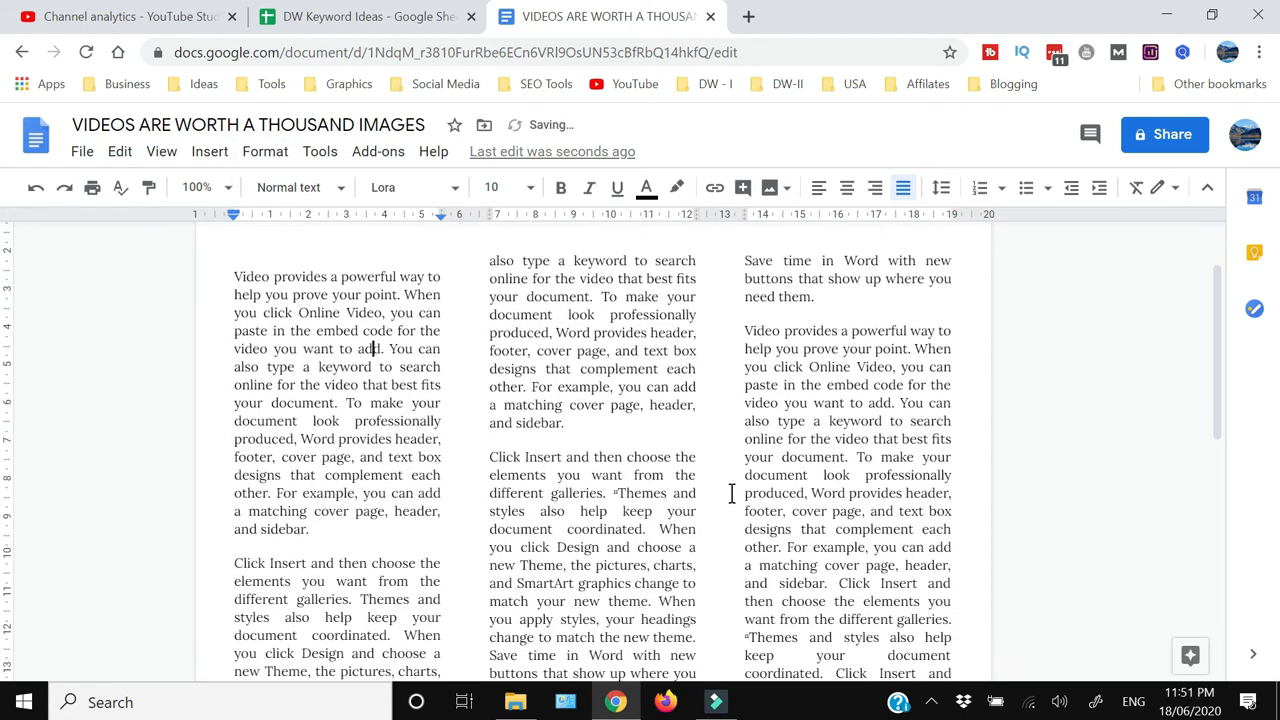
scroll(731, 494, "down", 2)
scroll(731, 494, "up", 3)
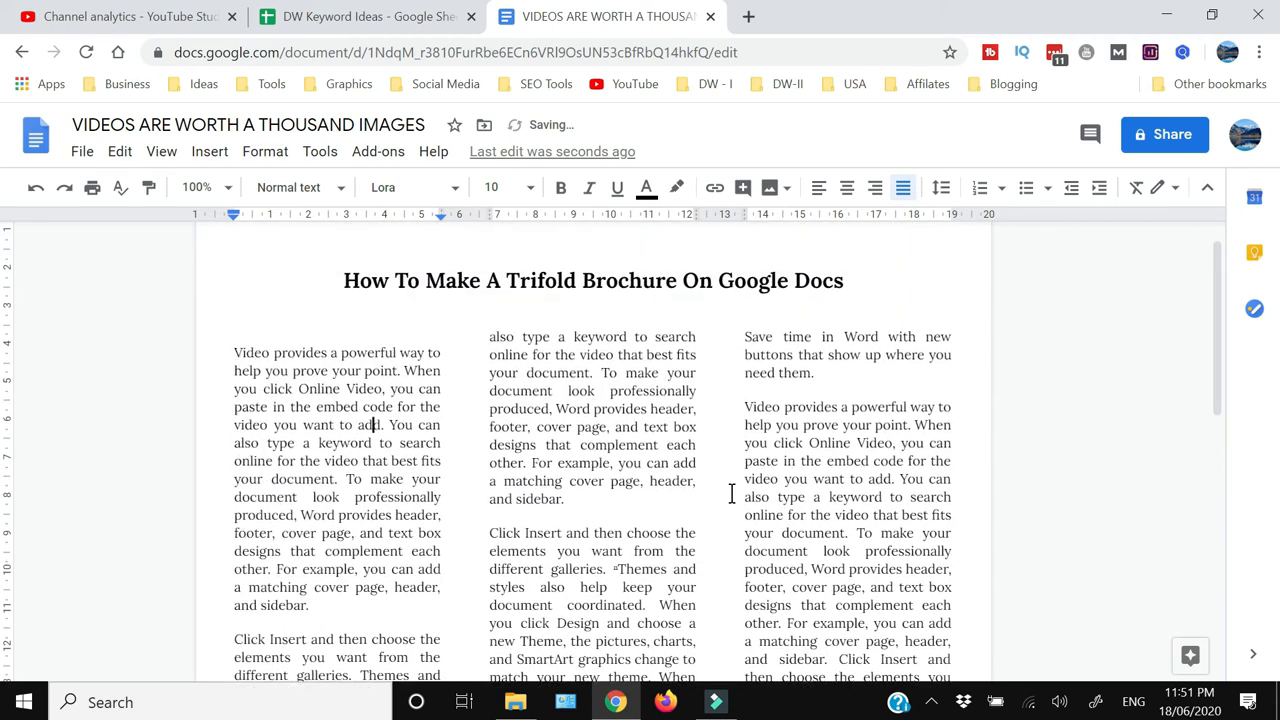
scroll(731, 491, "down", 1)
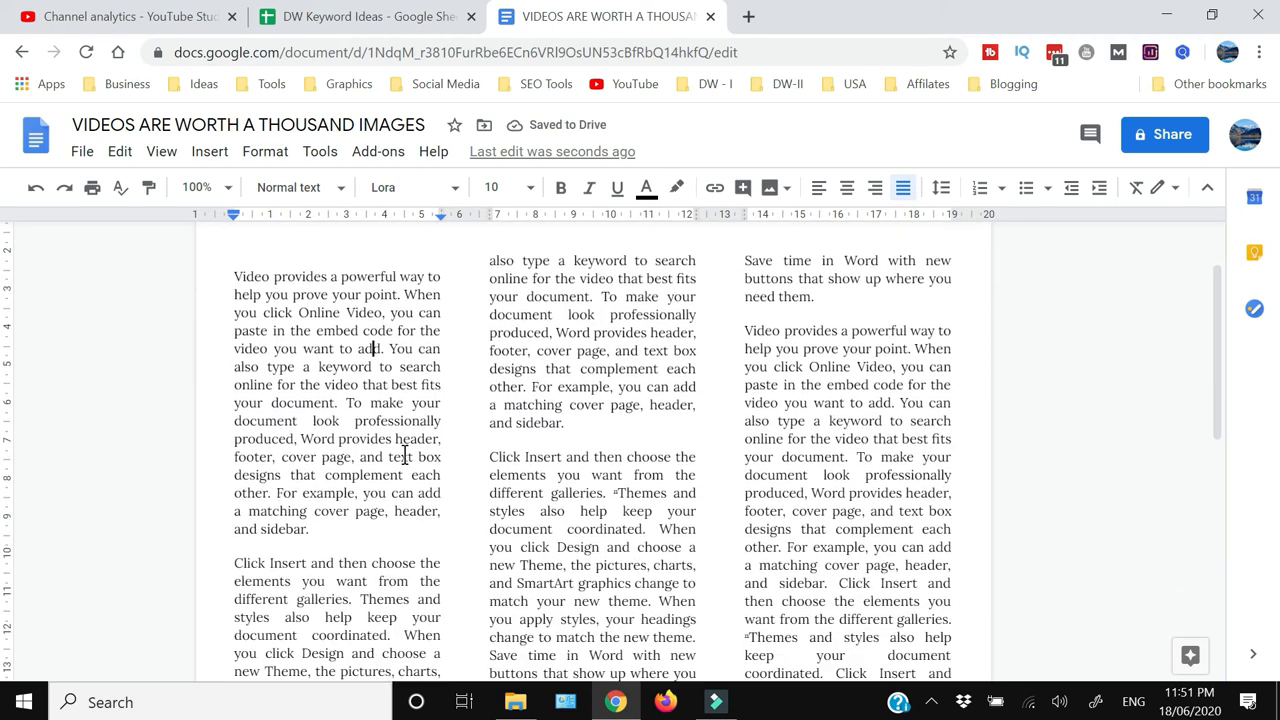
scroll(405, 455, "up", 1)
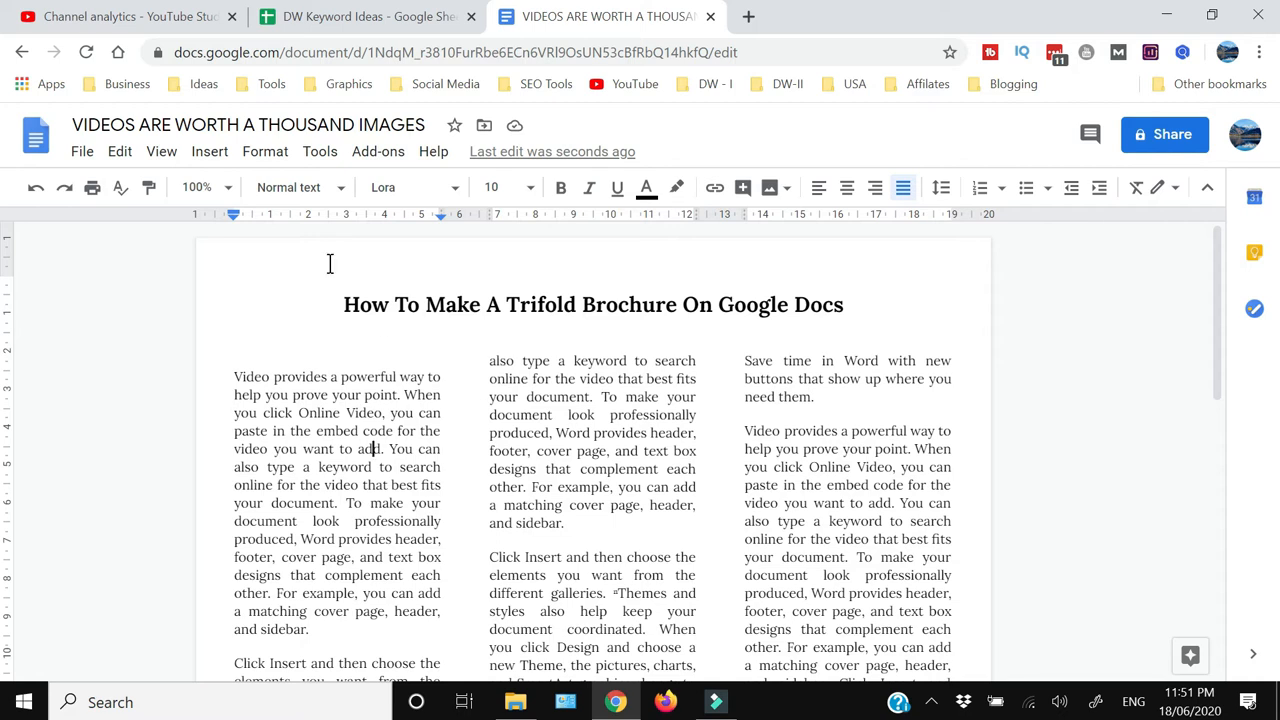
- Set the spacing between the three body text columns to 1 cm, keeping them without a dividing line
left_click(262, 152)
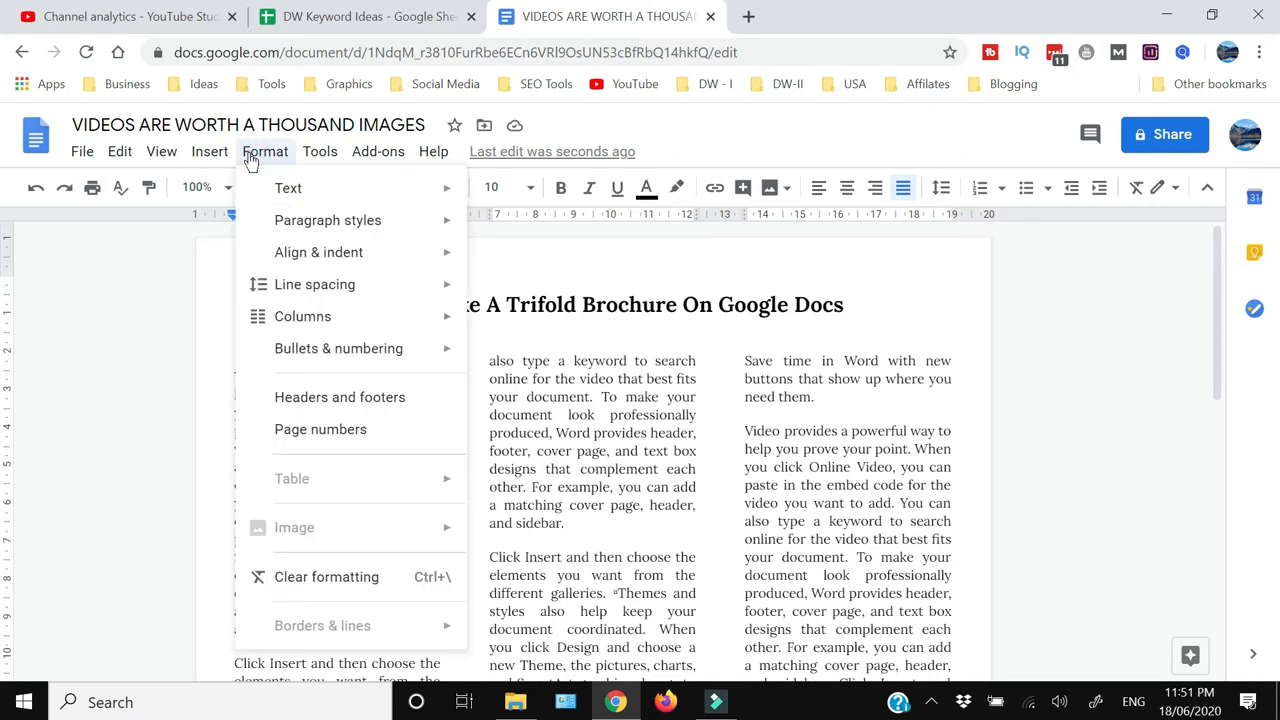
mouse_move(286, 322)
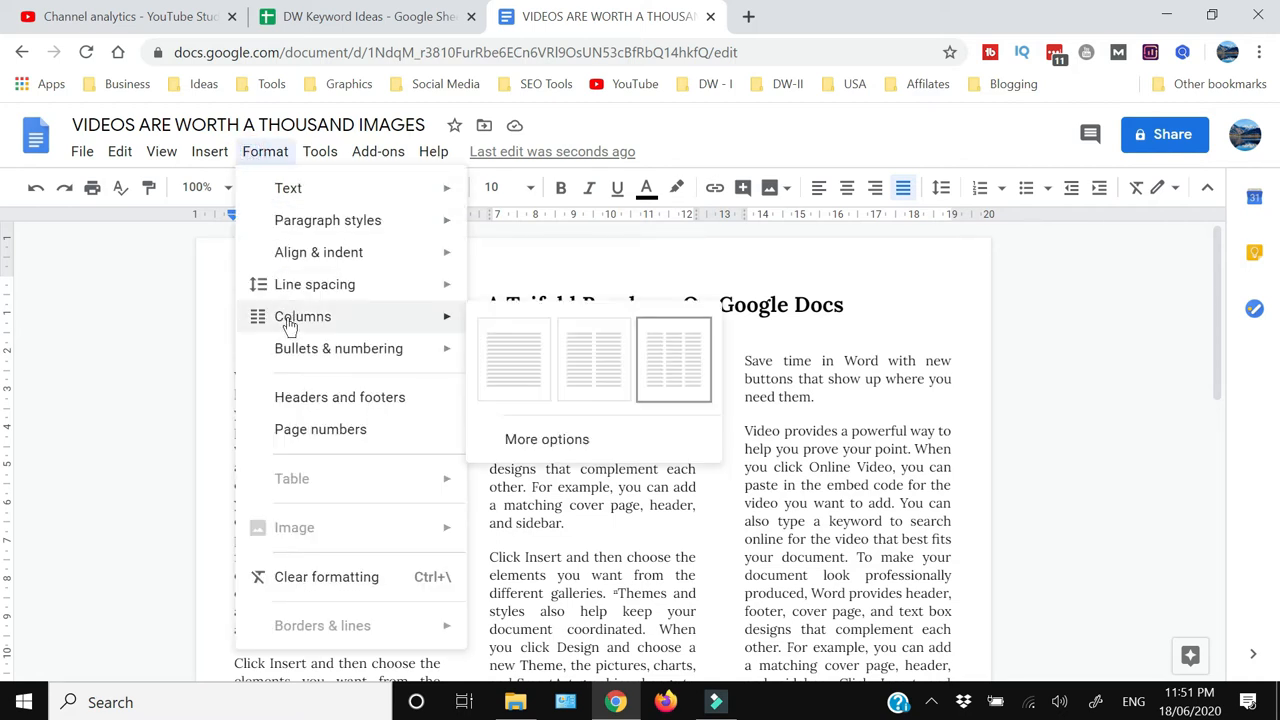
left_click(550, 447)
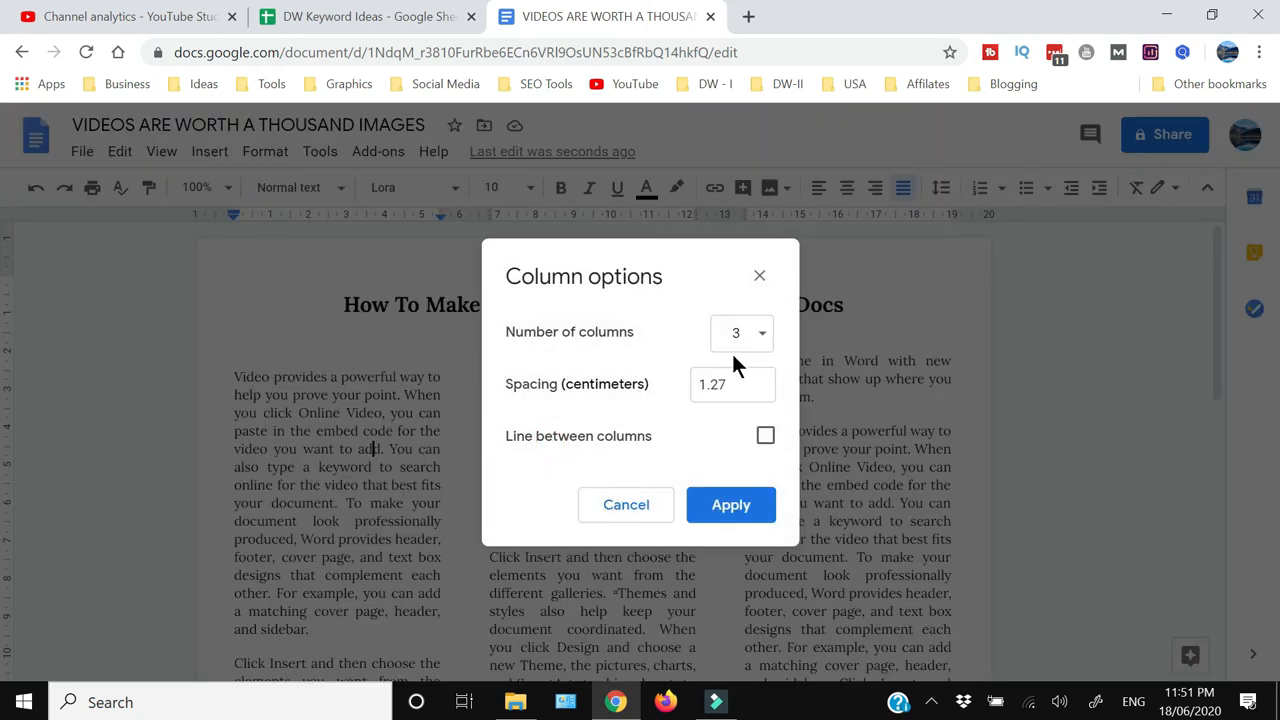
left_click(755, 336)
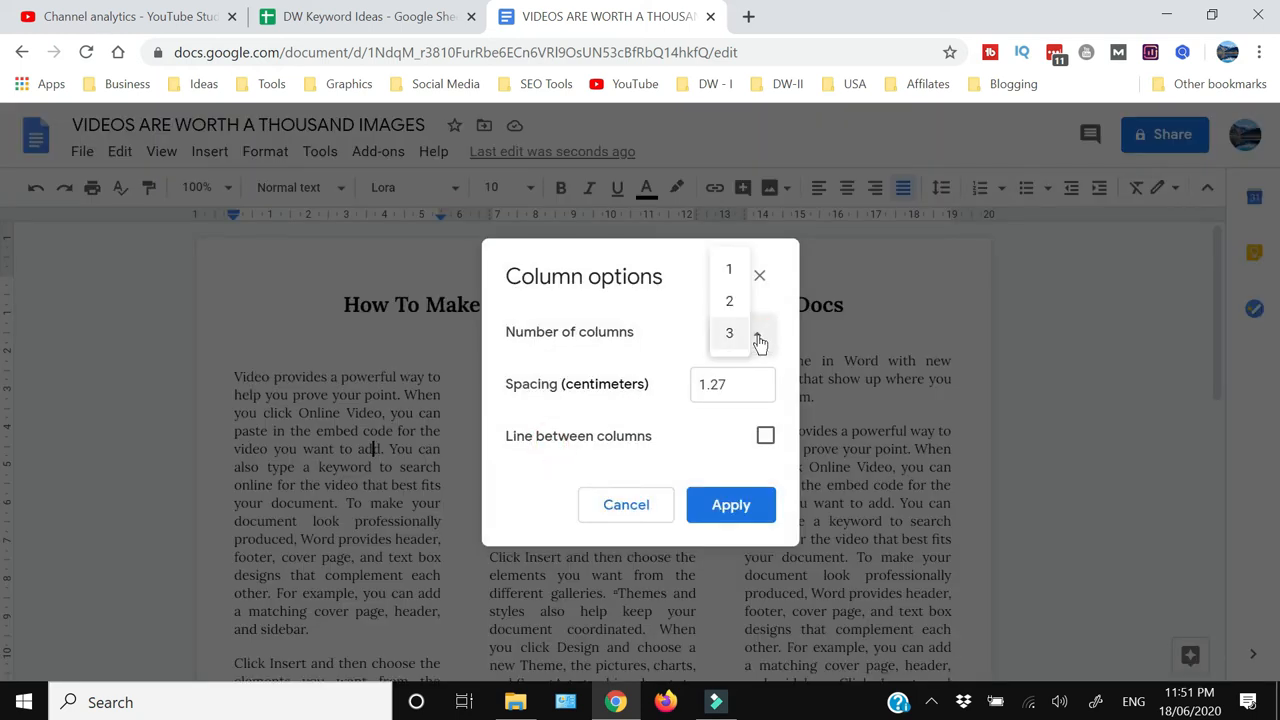
left_click(689, 346)
left_click(733, 389)
left_click_drag(733, 389, 672, 393)
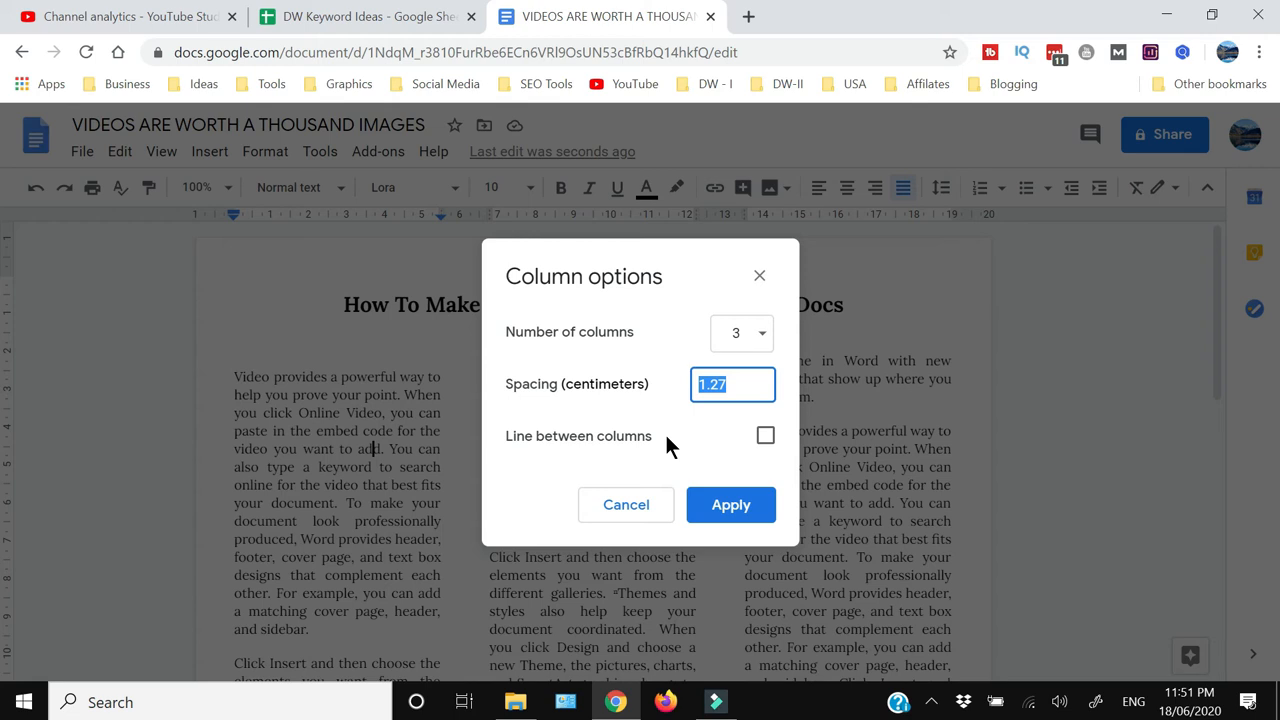
type("1")
left_click(724, 512)
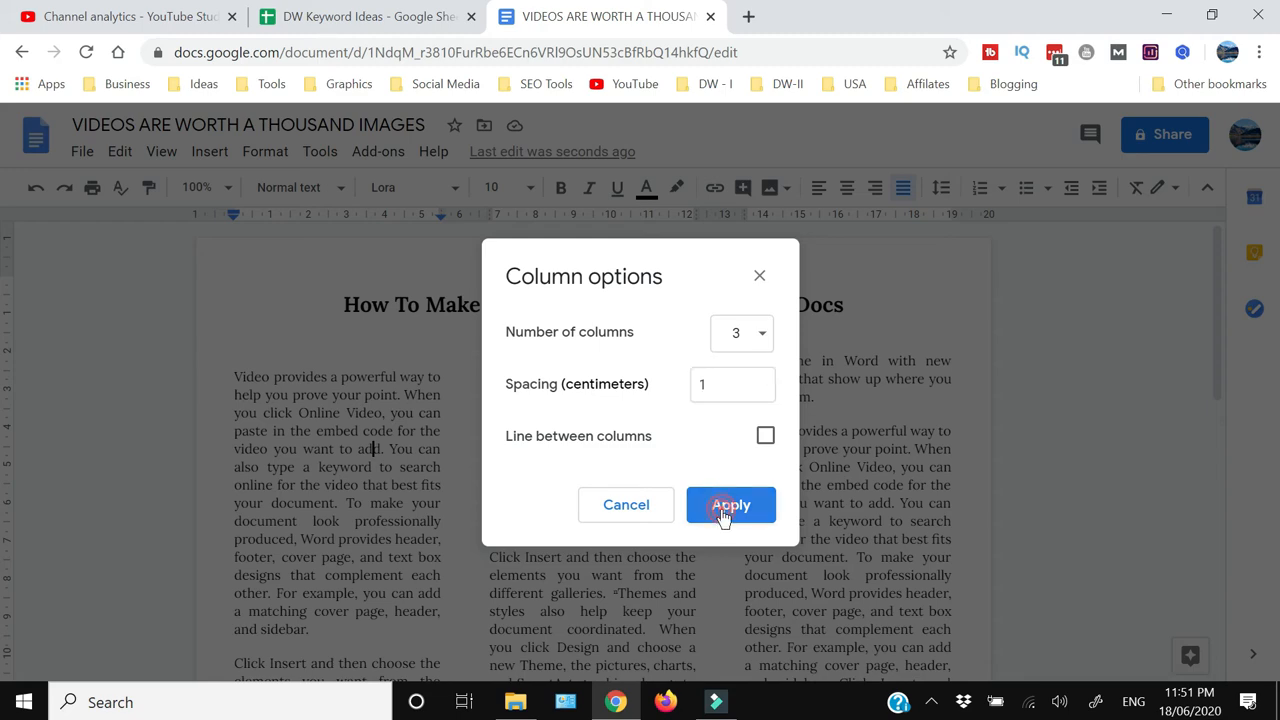
scroll(720, 510, "down", 3)
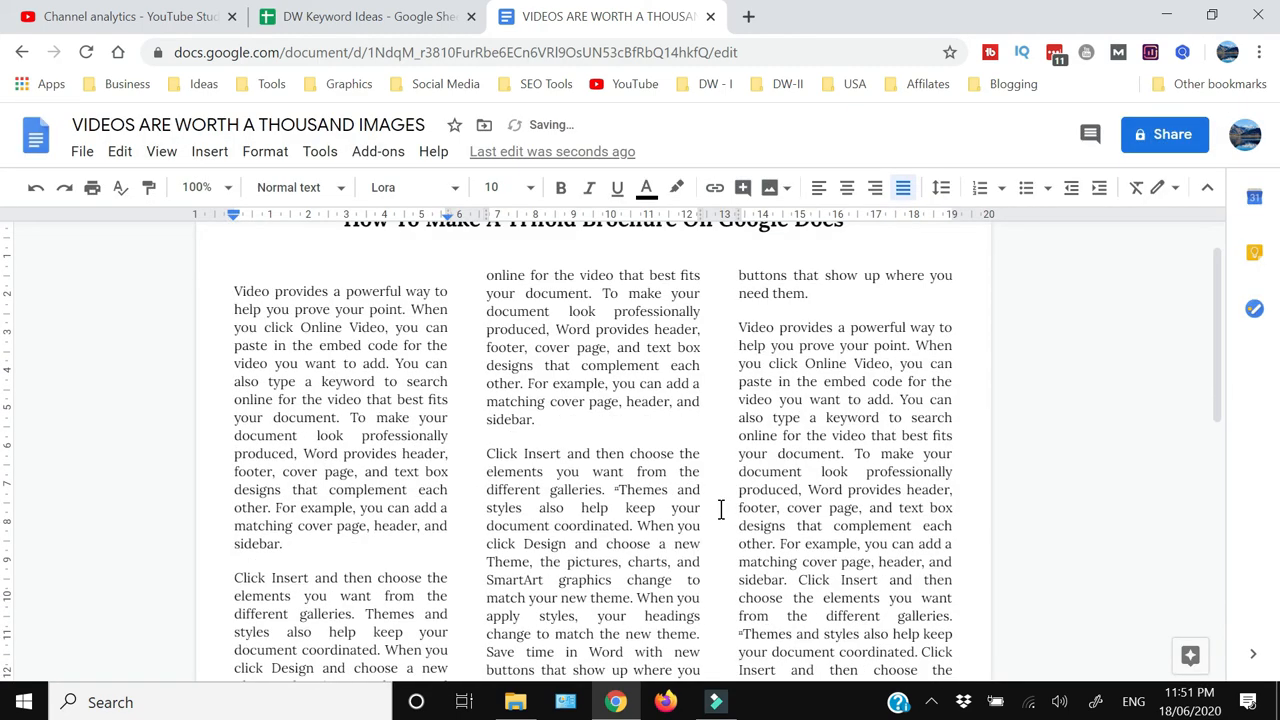
scroll(720, 510, "up", 3)
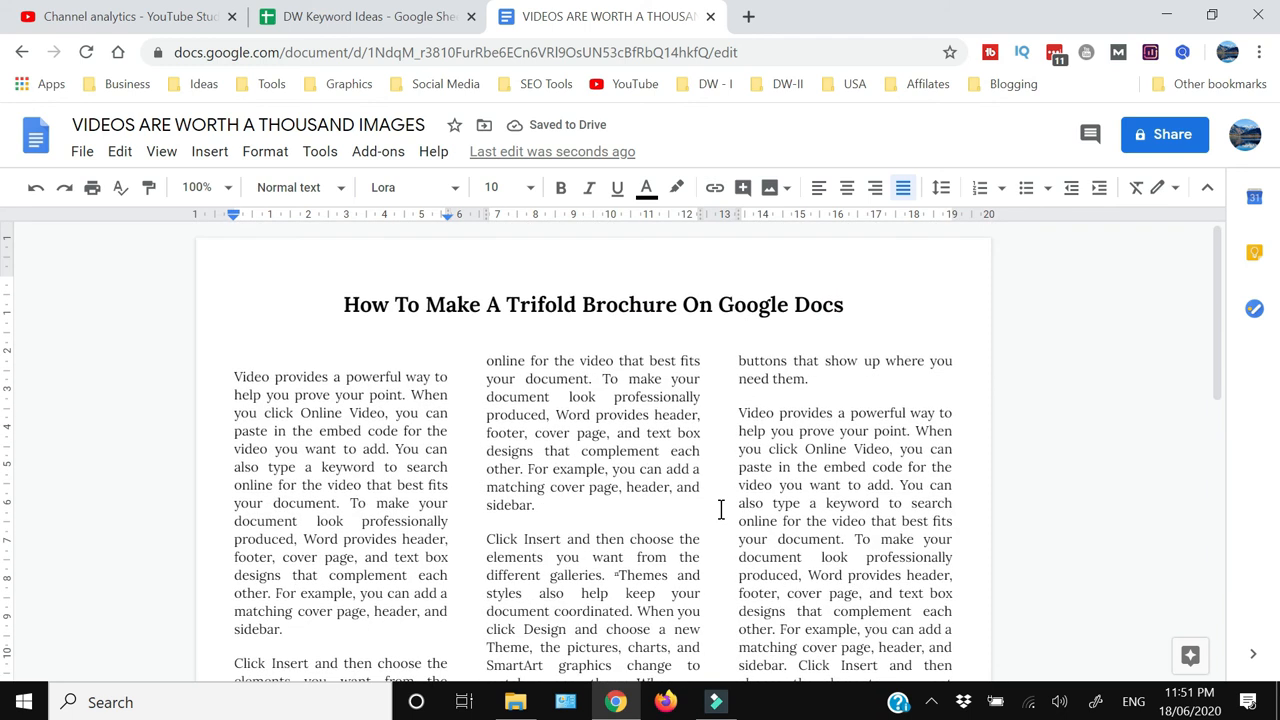
- Check the print preview of the three-column brochure and close it without printing or saving
left_click(82, 151)
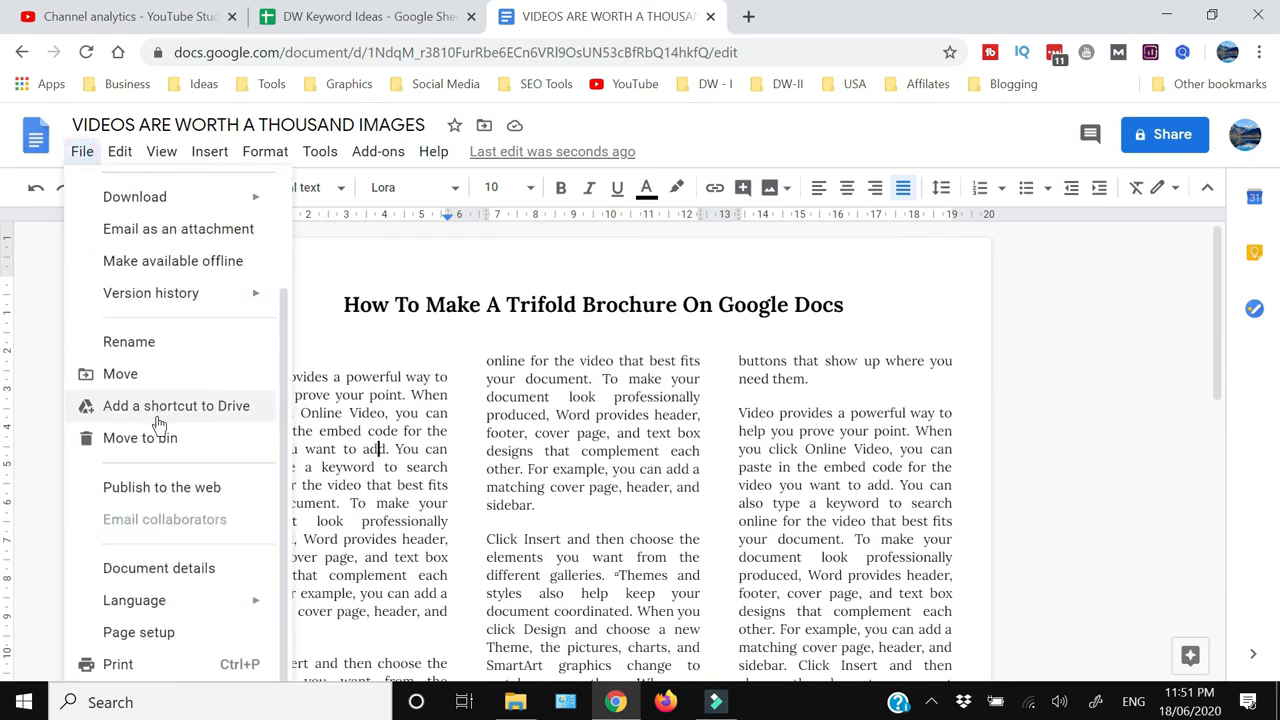
left_click(165, 664)
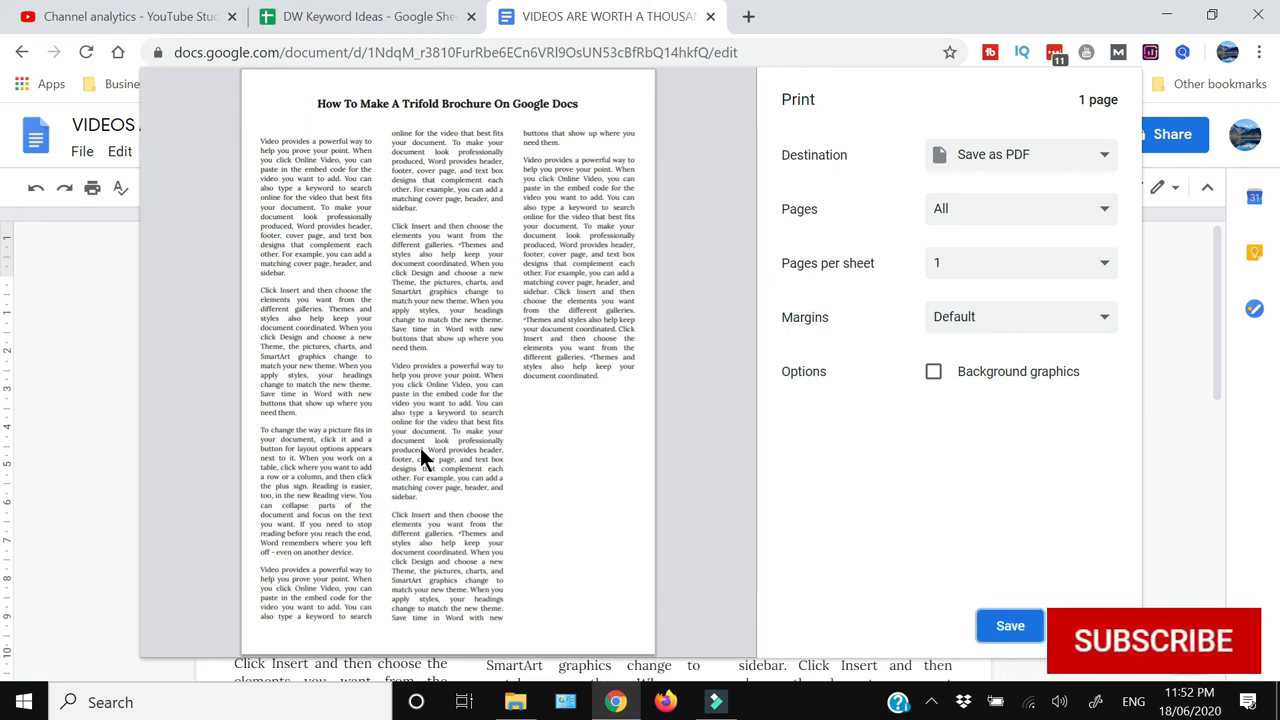
key("Escape")
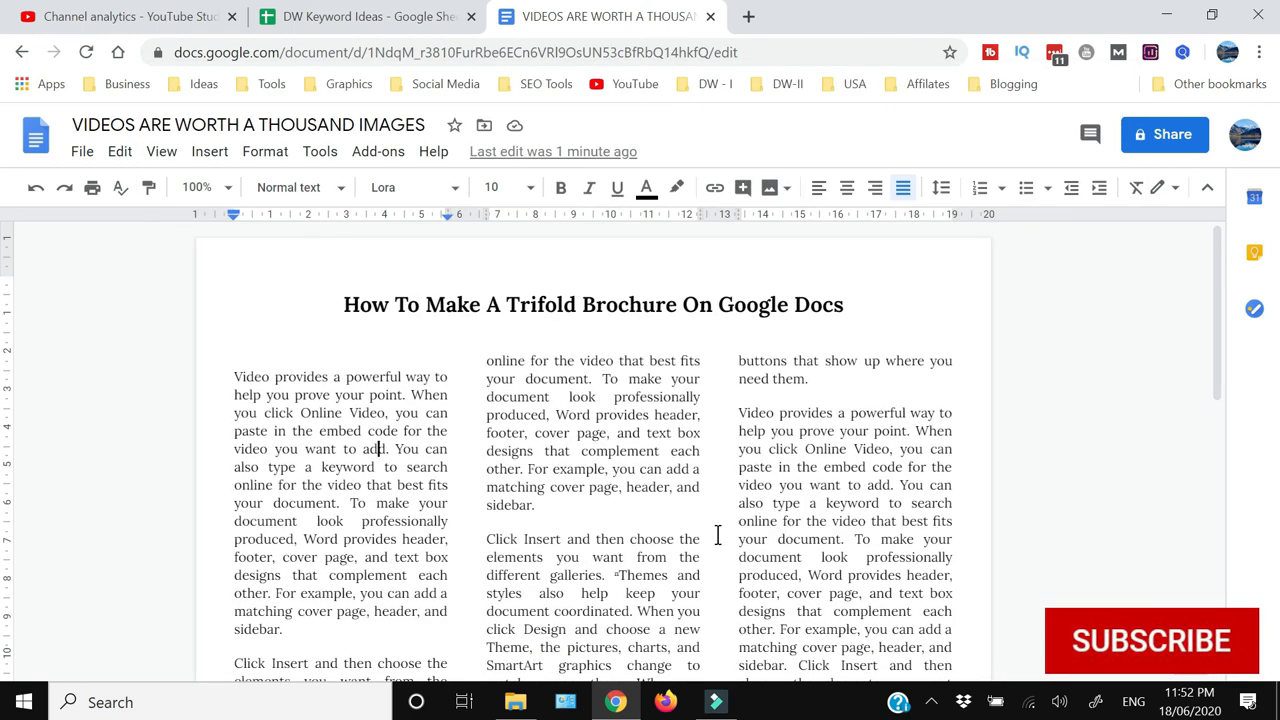